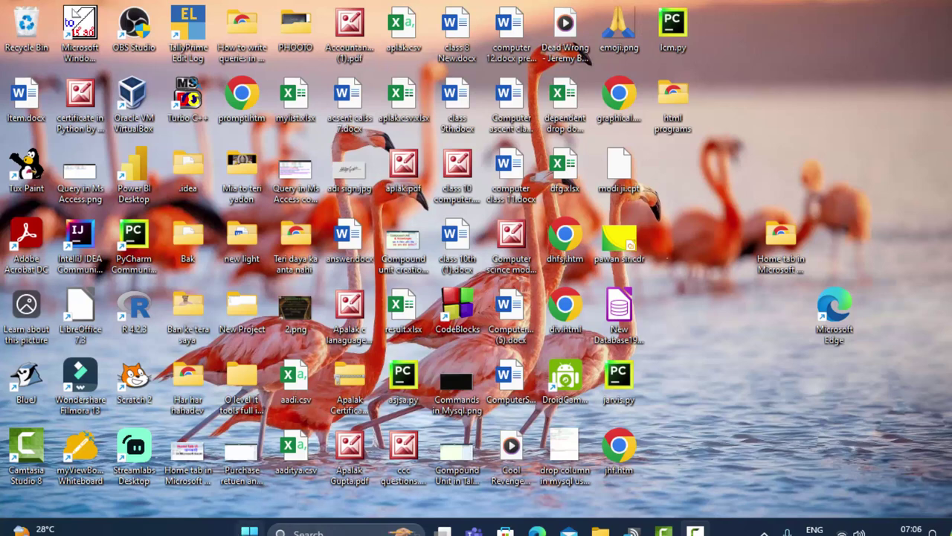
Step: Refresh the desktop icons from the desktop context menu, then bring up the Start menu
right_click(808, 92)
left_click(818, 111)
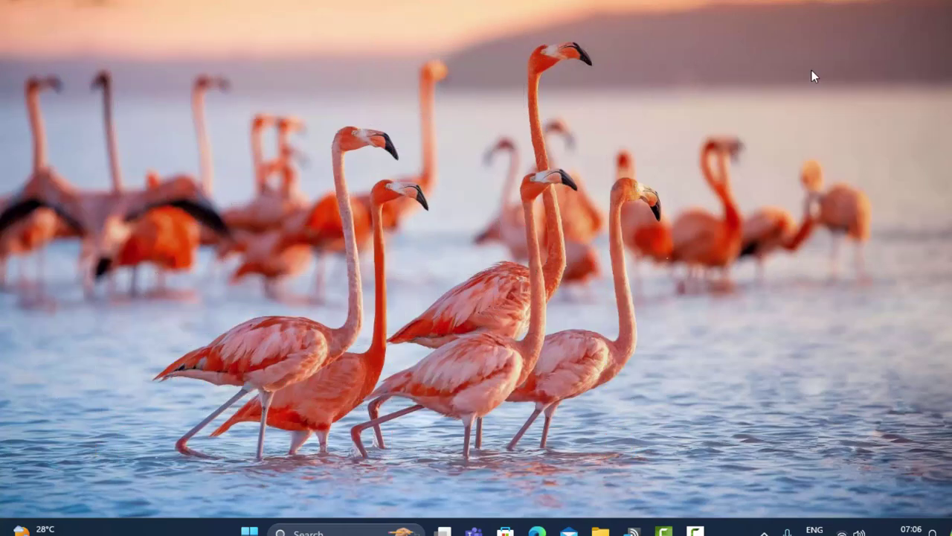
right_click(809, 75)
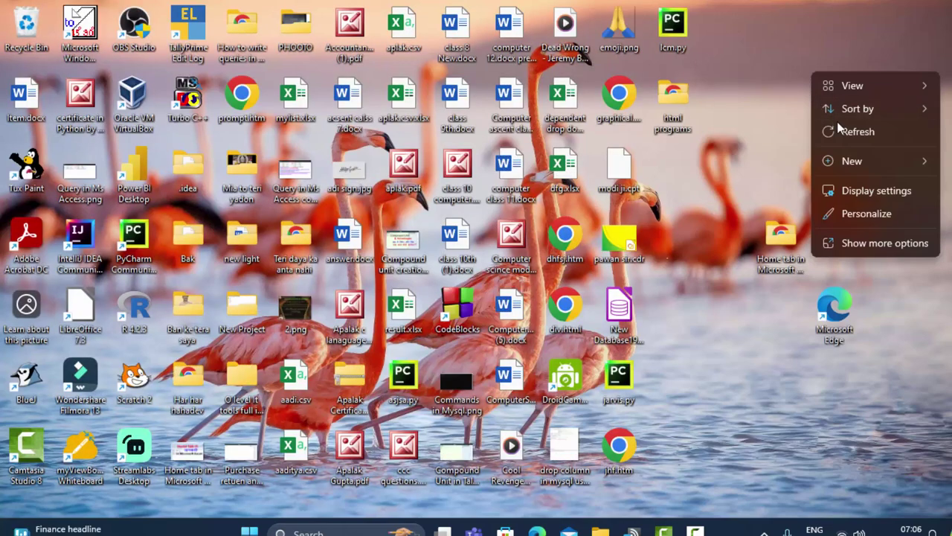
left_click(837, 130)
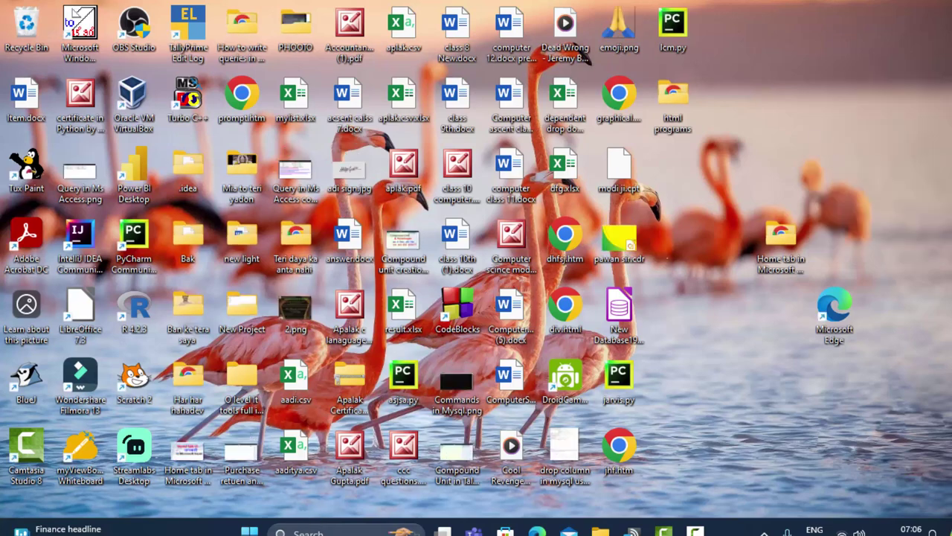
key("super")
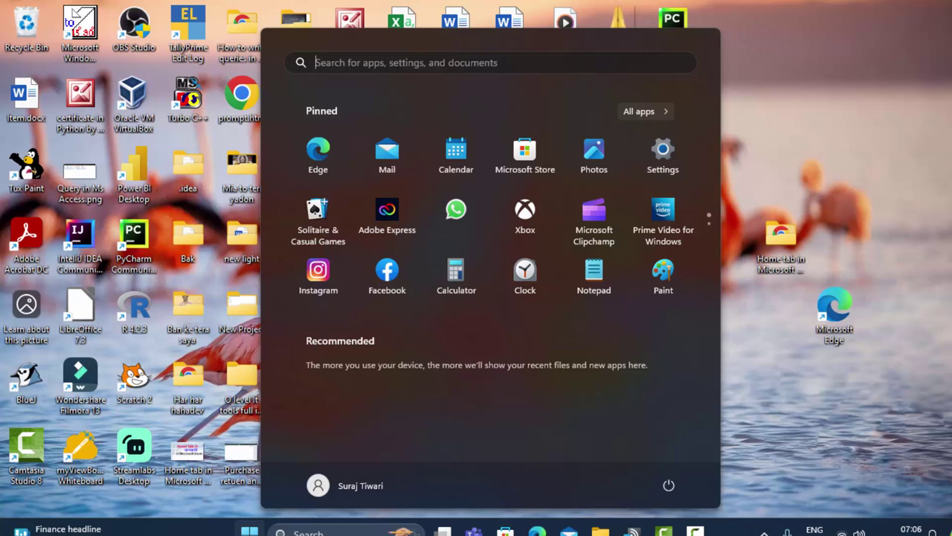
Step: Search 'open' in Start and launch OpenOffice Calc with a blank Untitled 1 sheet
type("openOffice Base")
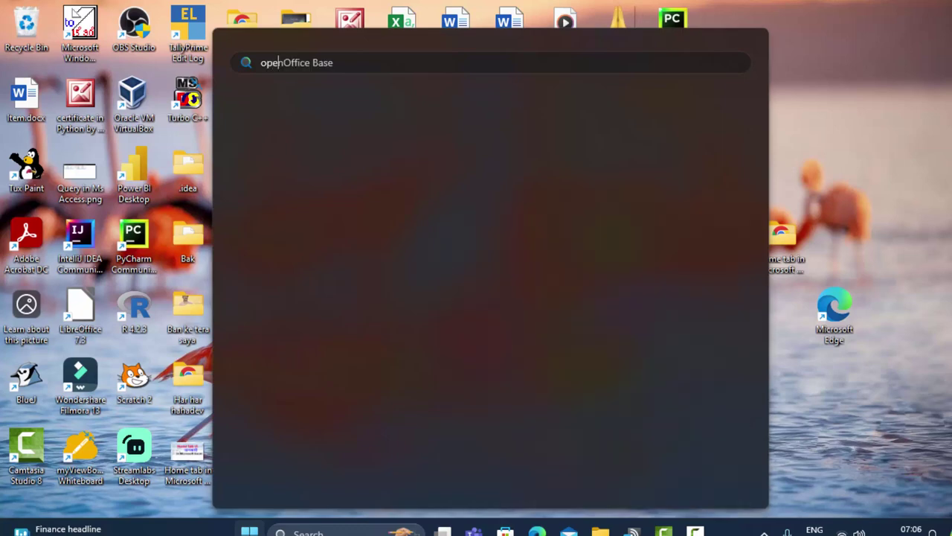
type("n")
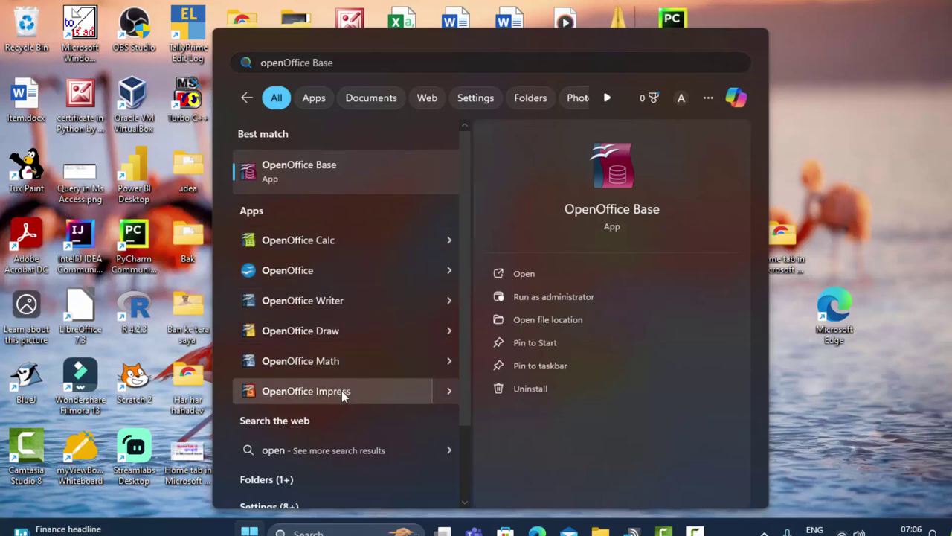
left_click(330, 240)
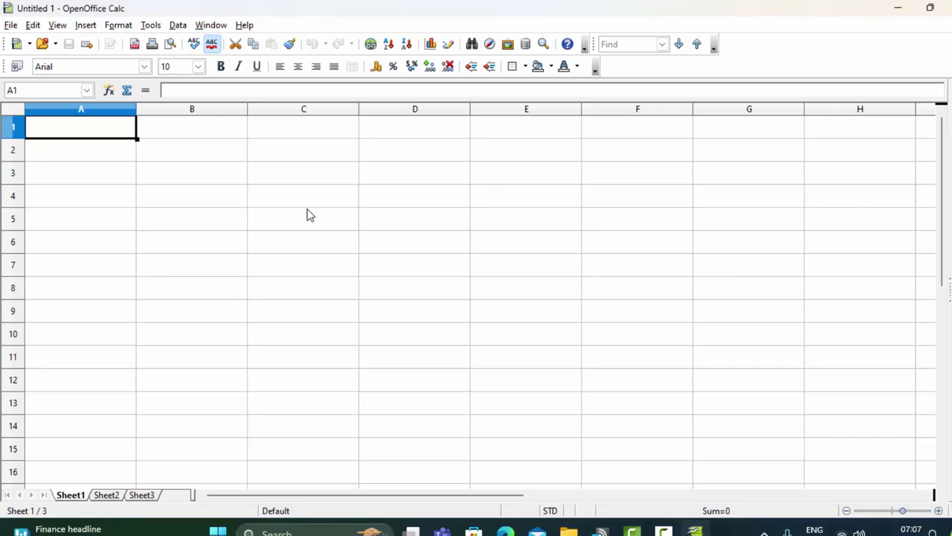
Step: Enter the headers Roll_no, Name, Sub1 and Sub2 in A1:D1
type("Ro")
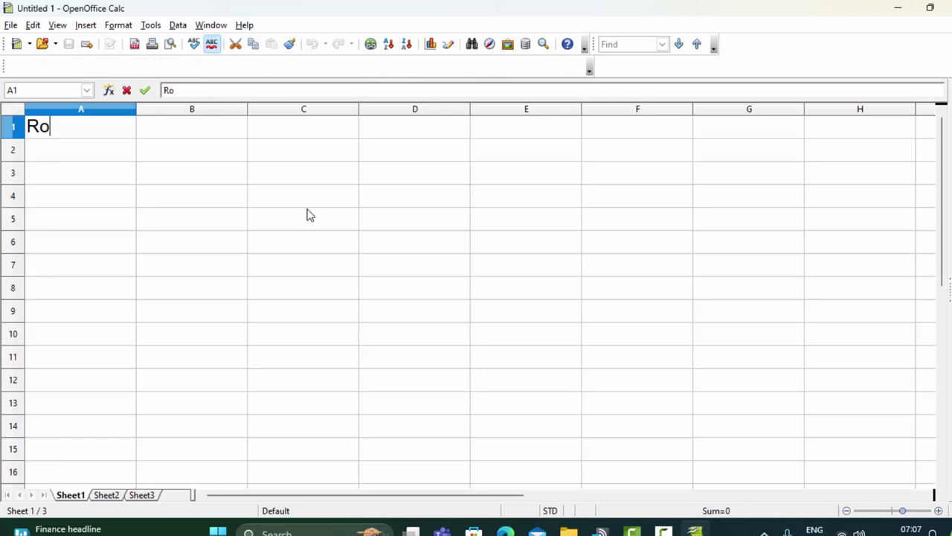
type("ll")
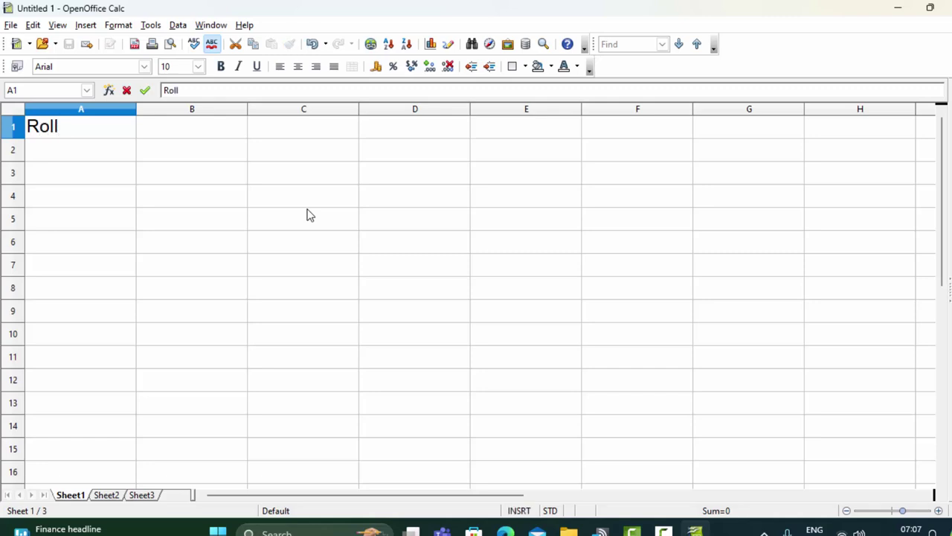
type("_no")
key("Tab")
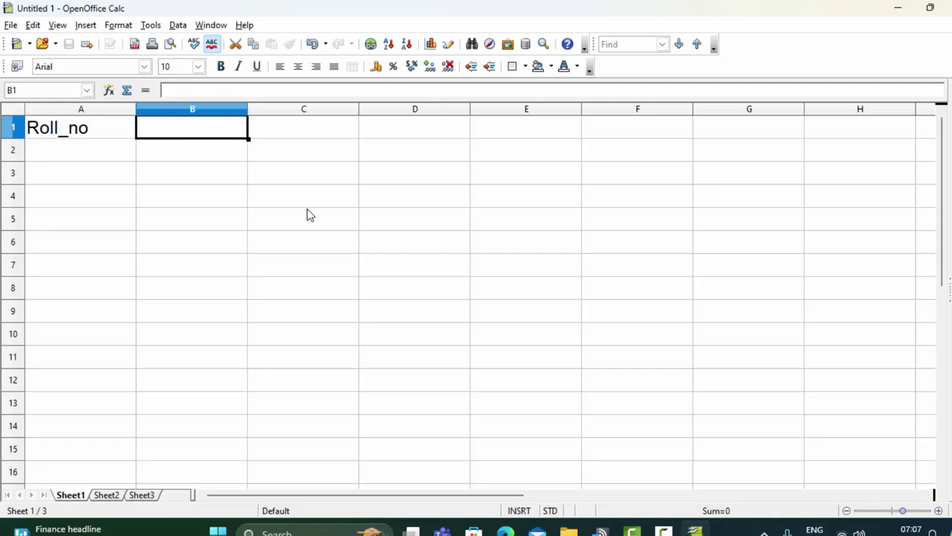
type("N")
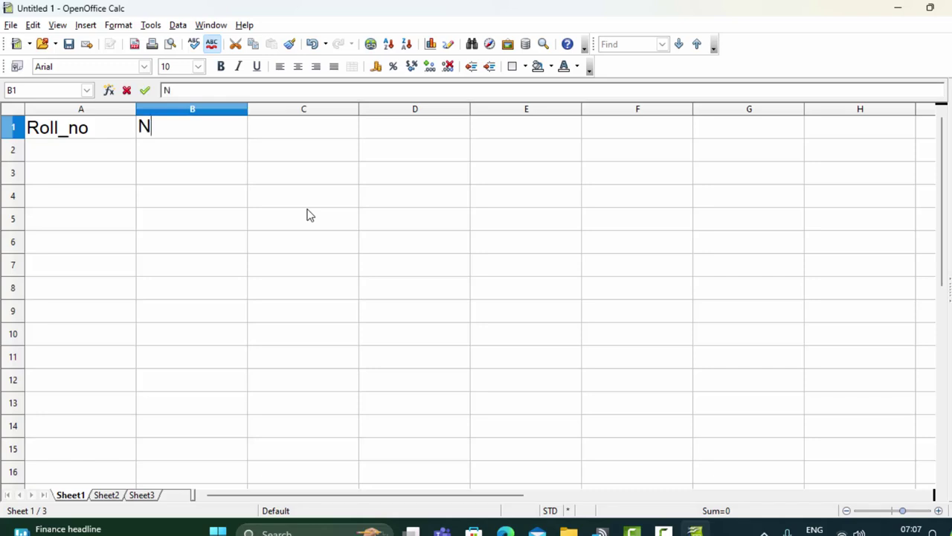
type("ame")
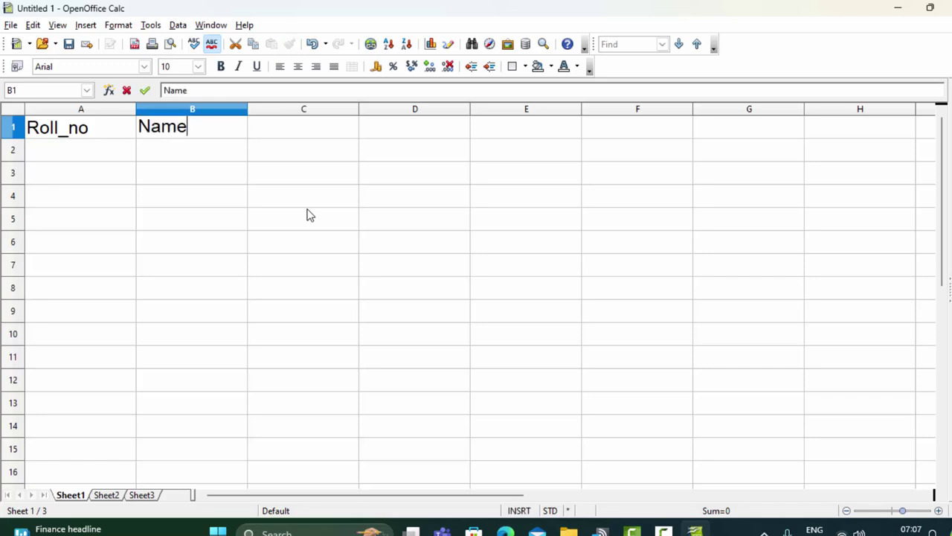
left_click(318, 127)
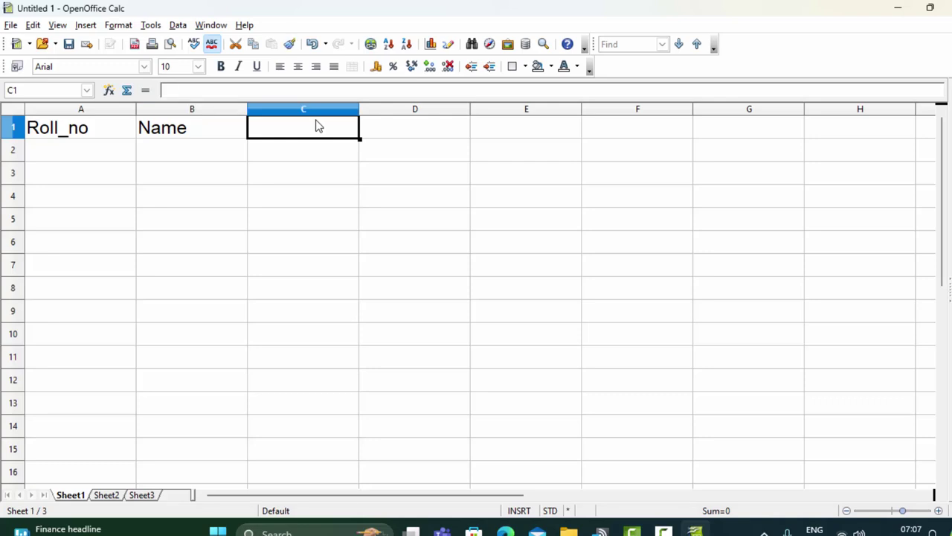
type("Sub1")
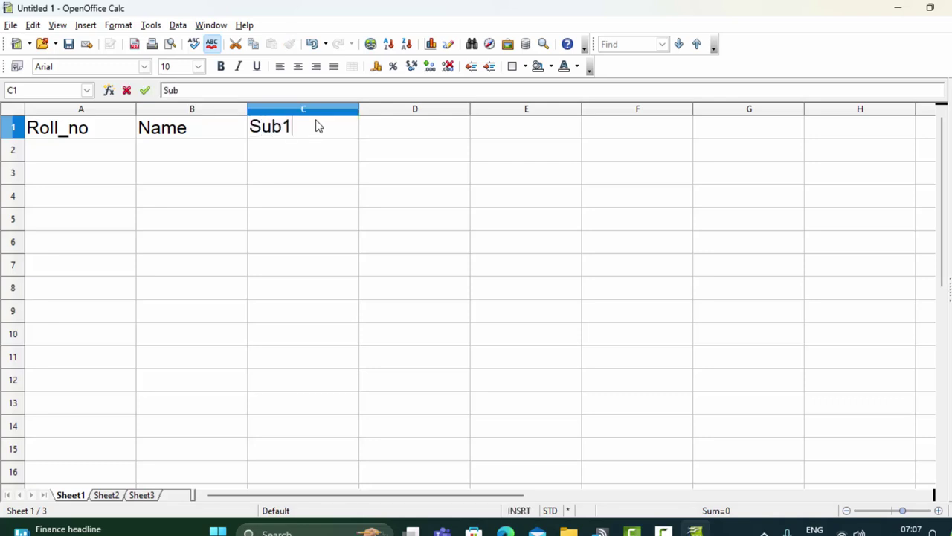
key("Tab")
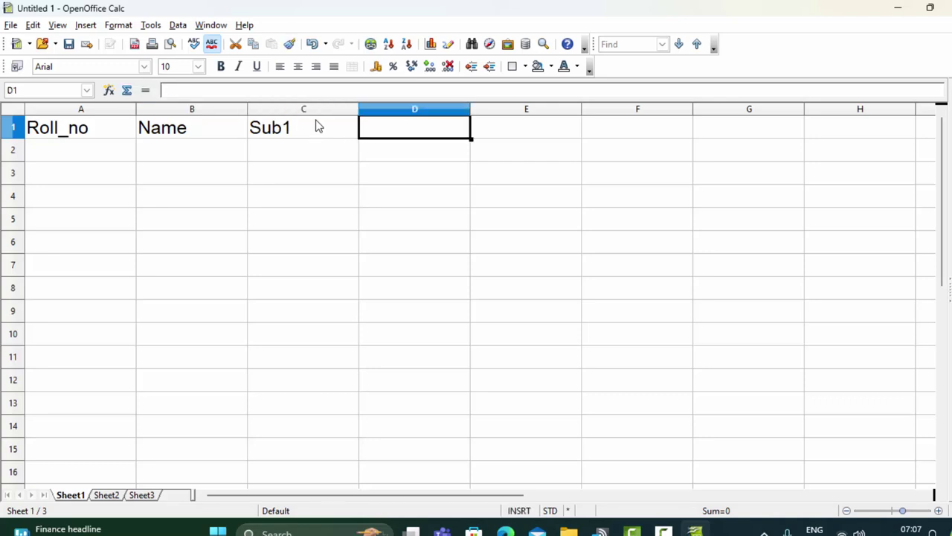
type("Sub")
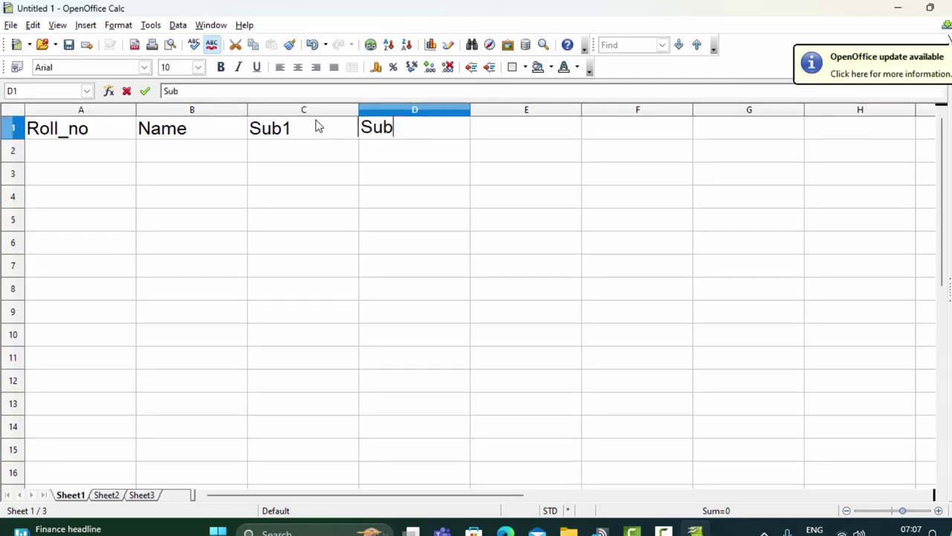
type("2")
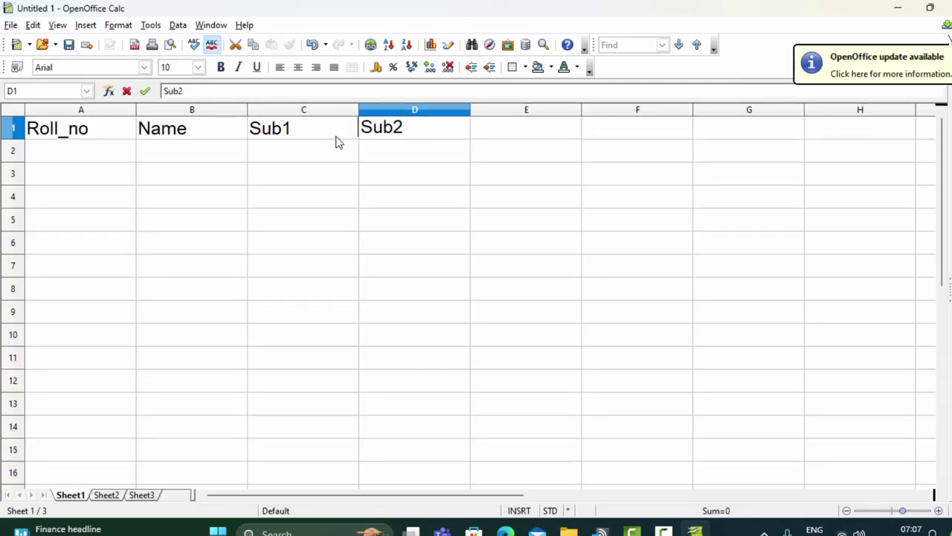
Step: Extend the subject headers through Sub5 in G1 and type Total in H1
left_click_drag(337, 133, 376, 127)
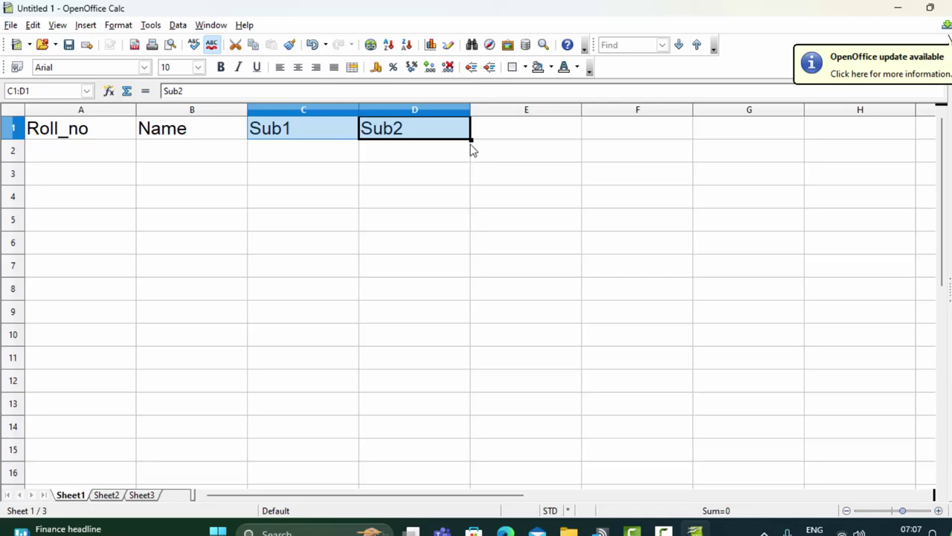
left_click_drag(527, 151, 758, 156)
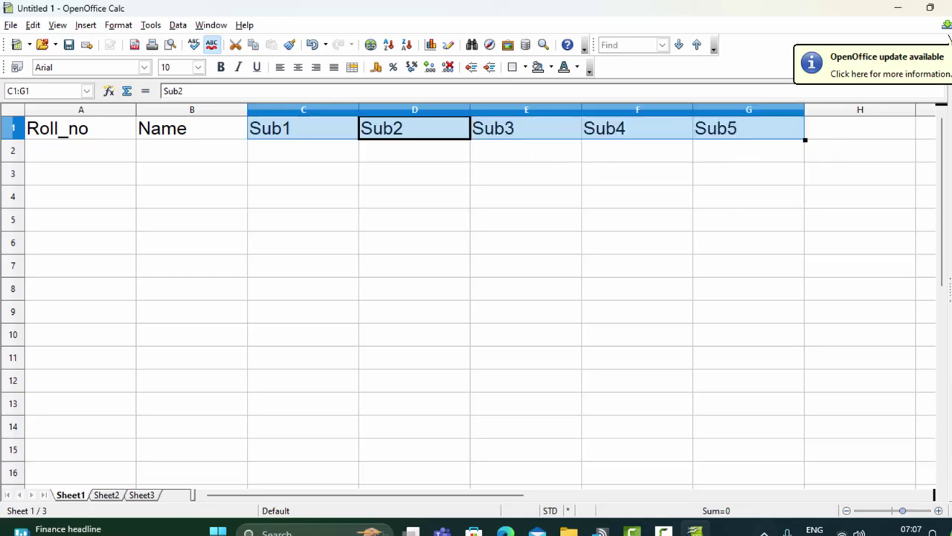
left_click(847, 510)
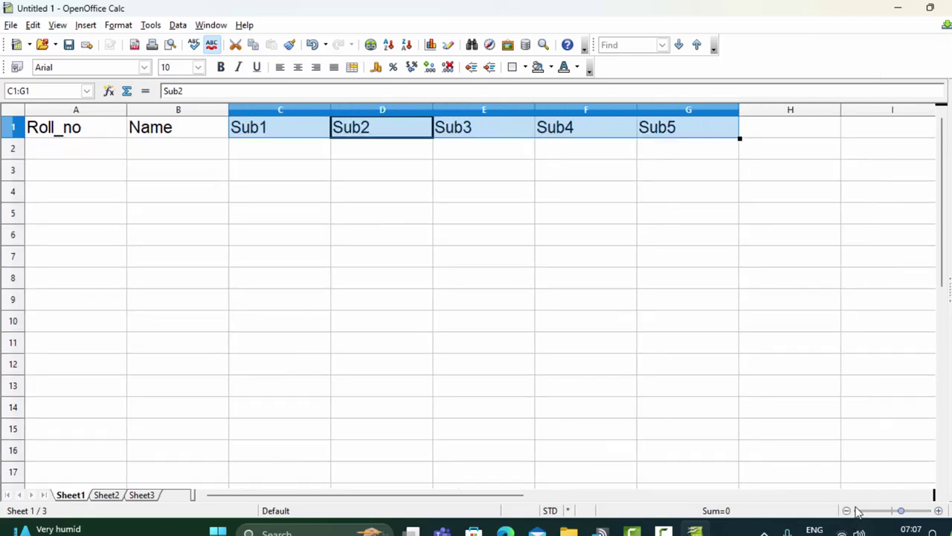
left_click(847, 512)
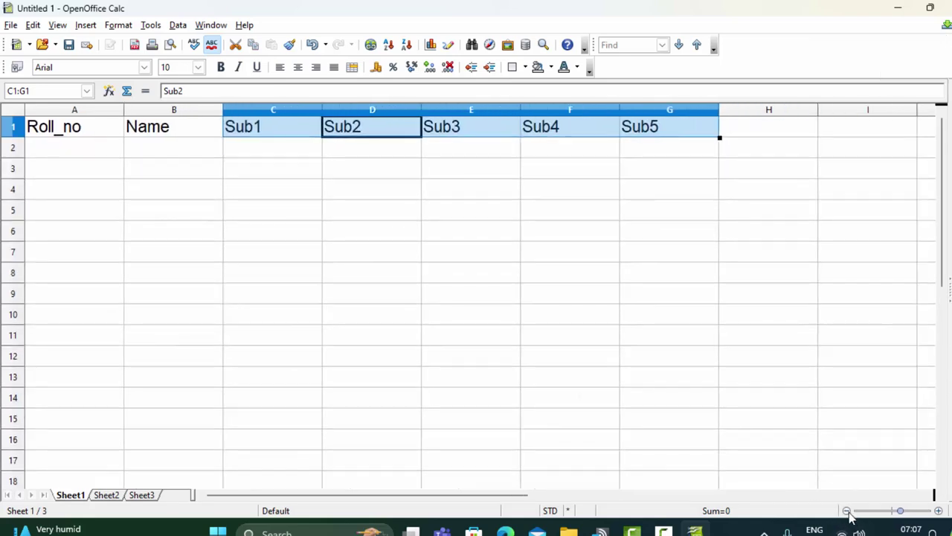
left_click(762, 126)
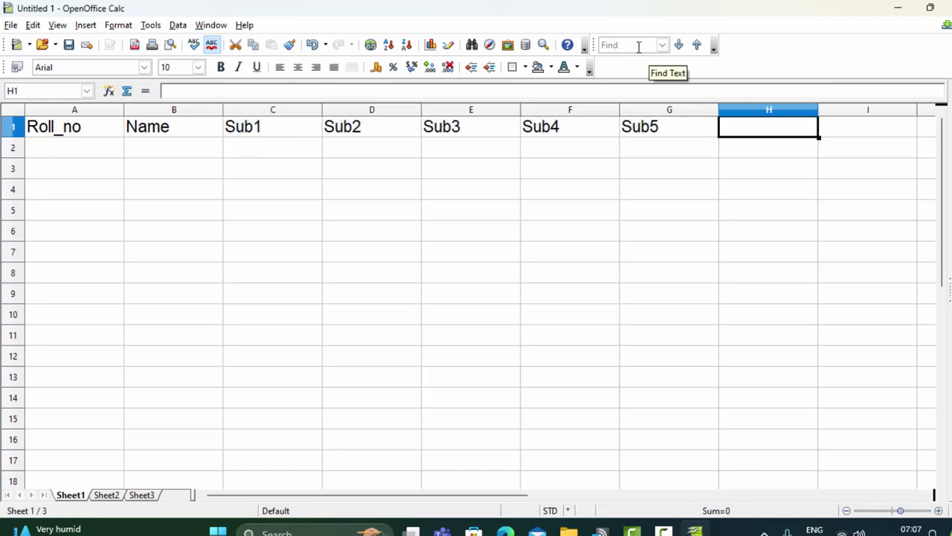
type("Tota")
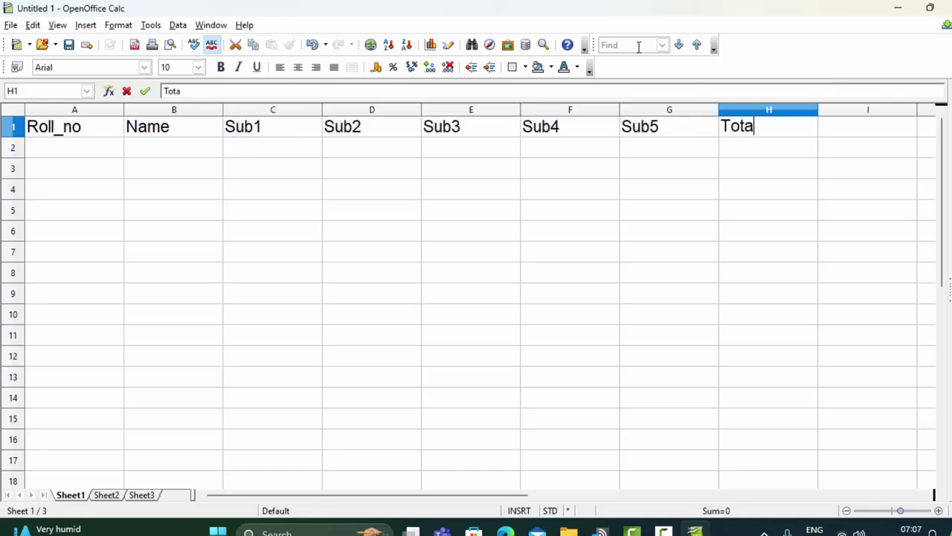
type("l")
Step: Enter =RANDBETWEEN(5,90) in A2 as a random roll number
left_click(78, 151)
type("=r")
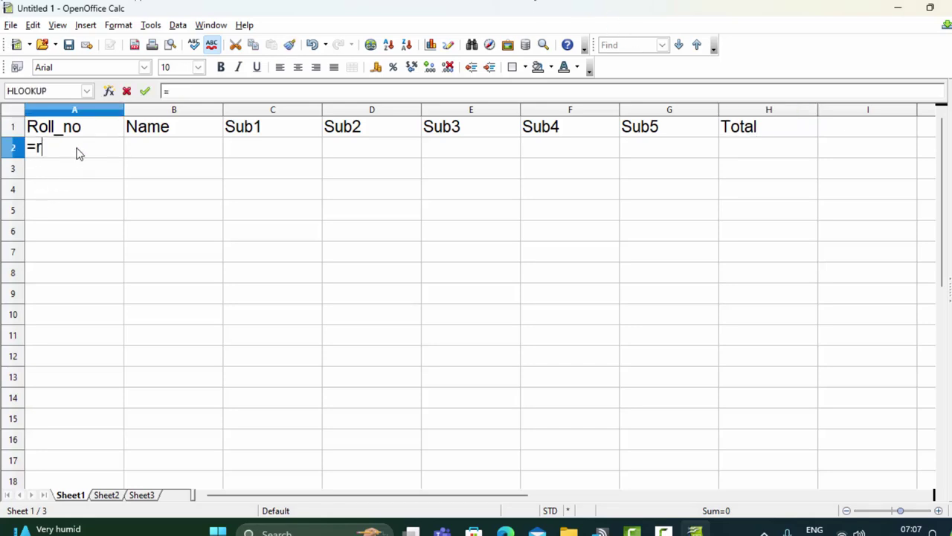
type("and")
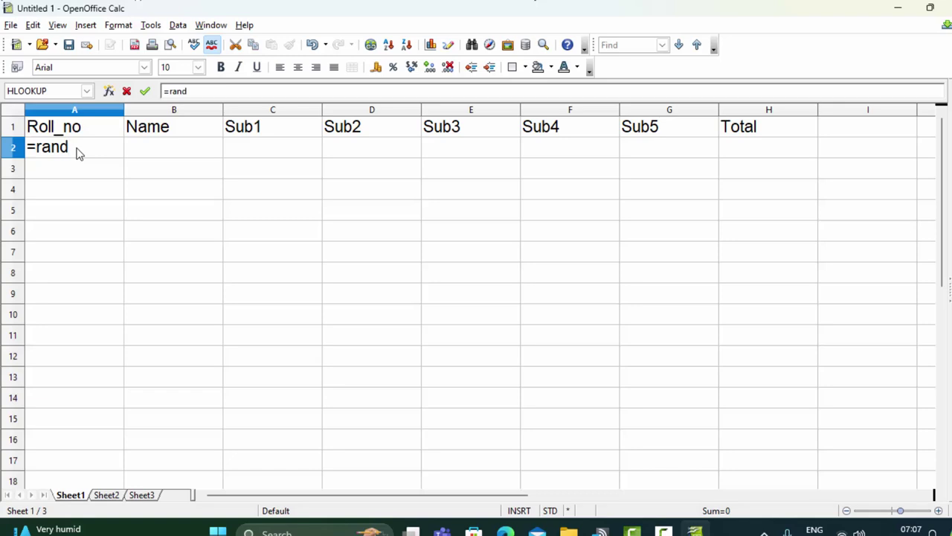
type("betww")
type("e")
key("BackSpace")
key("BackSpace")
type("een(")
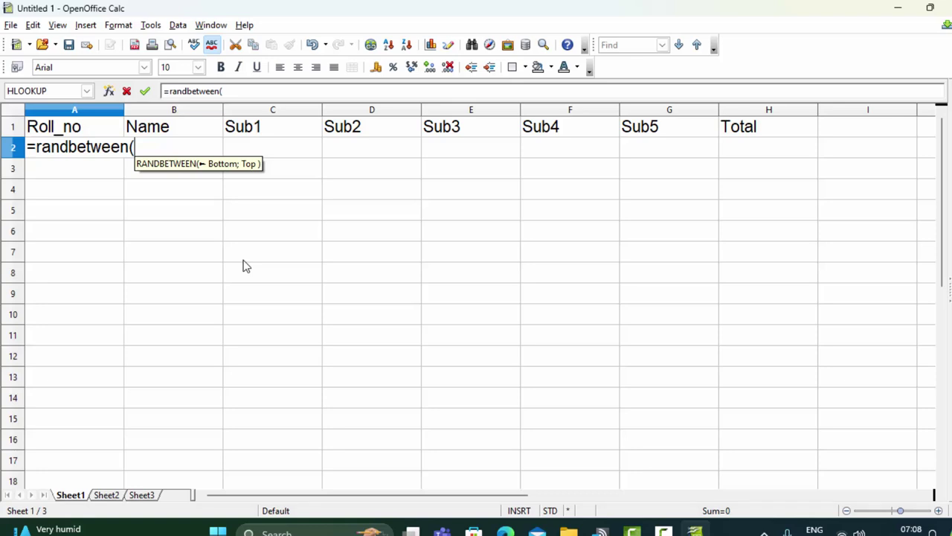
type("5")
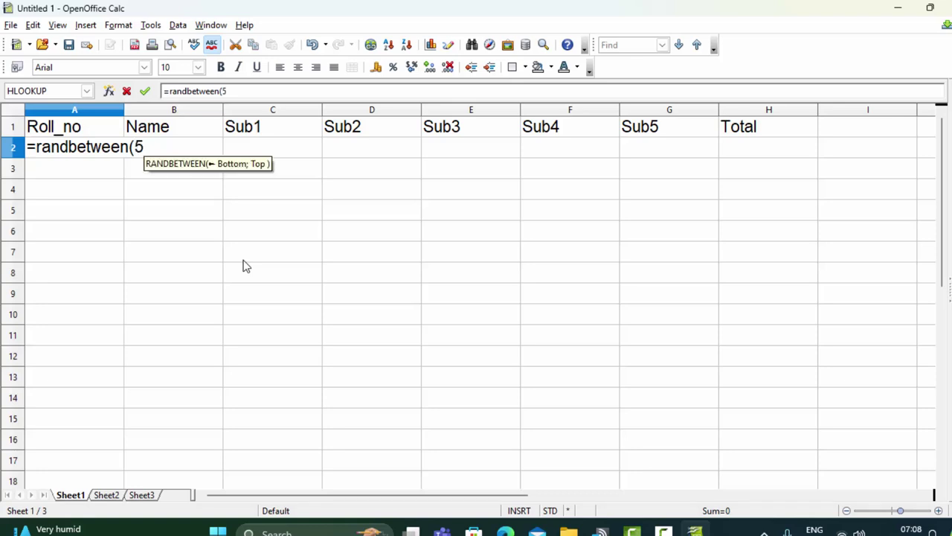
type(",90")
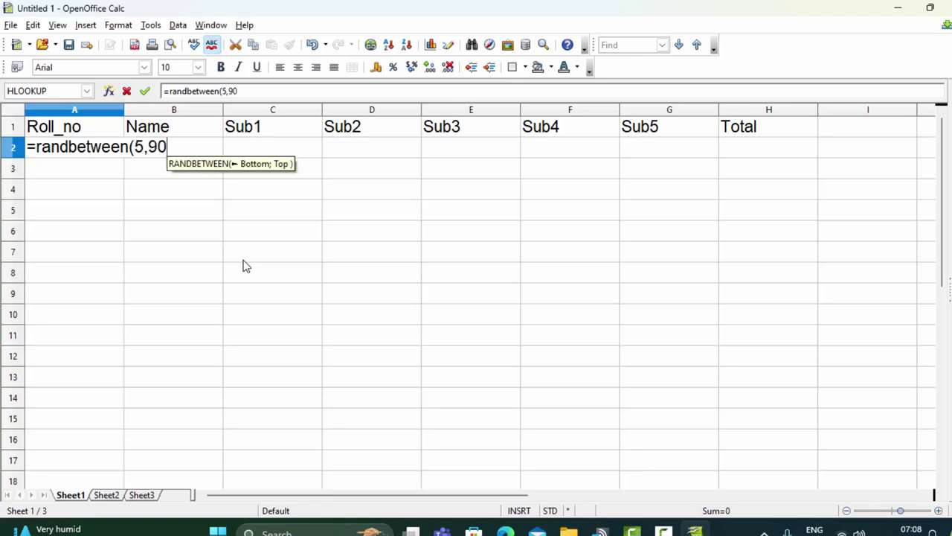
type(")")
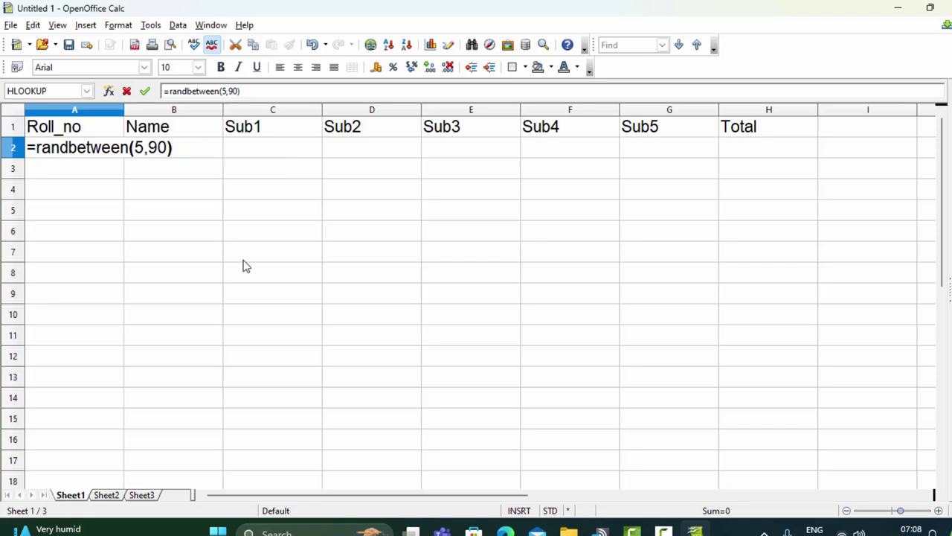
key("Return")
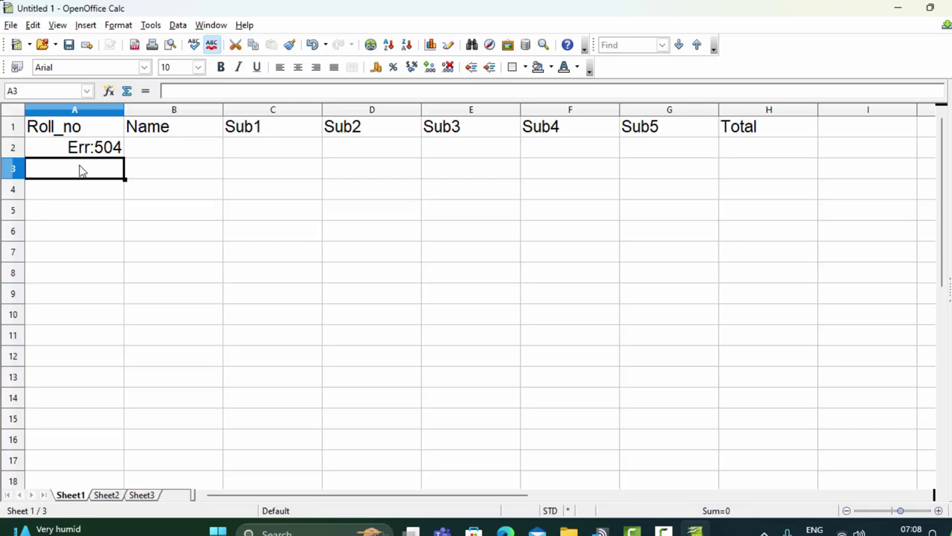
Step: Correct A2 to =RANDBETWEEN(5;90) so it shows 44 instead of Err:504
left_click(97, 148)
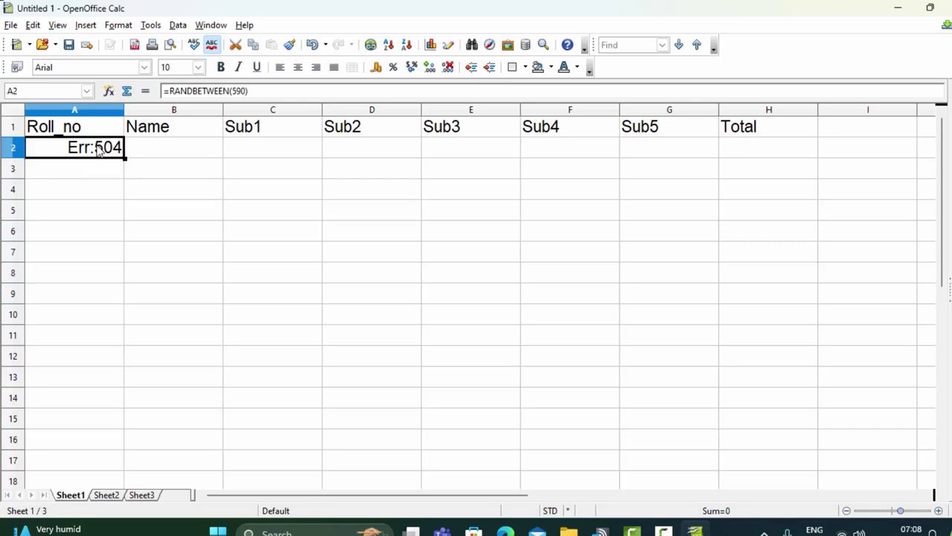
double_click(96, 148)
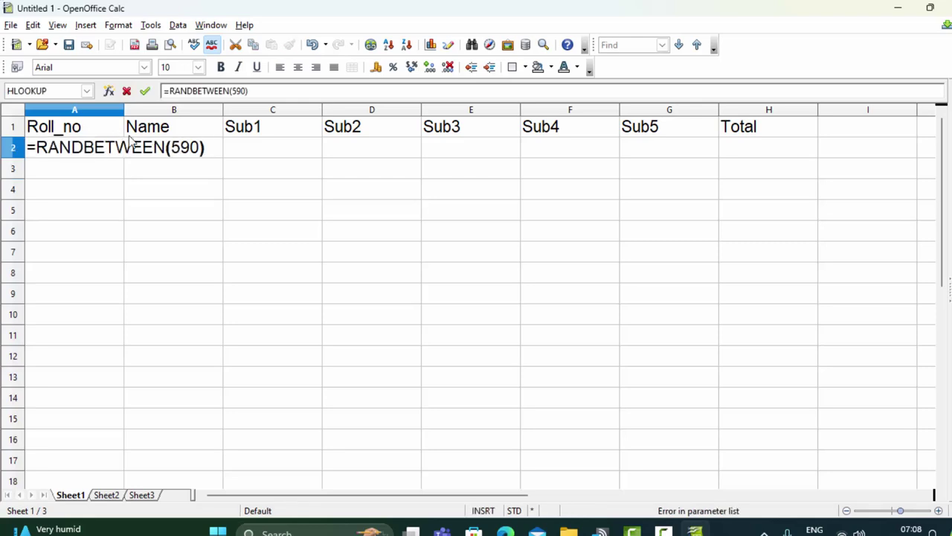
left_click(180, 153)
type(";")
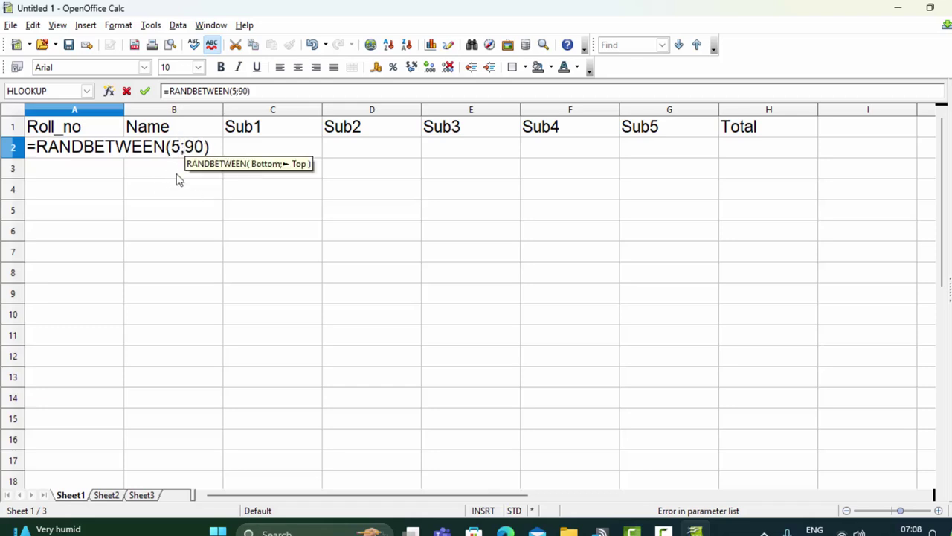
key("Return")
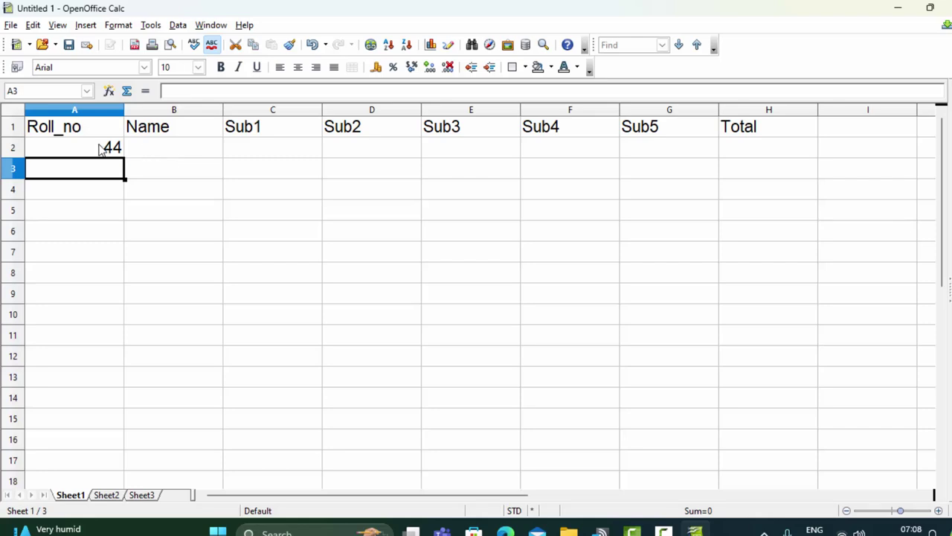
left_click(105, 148)
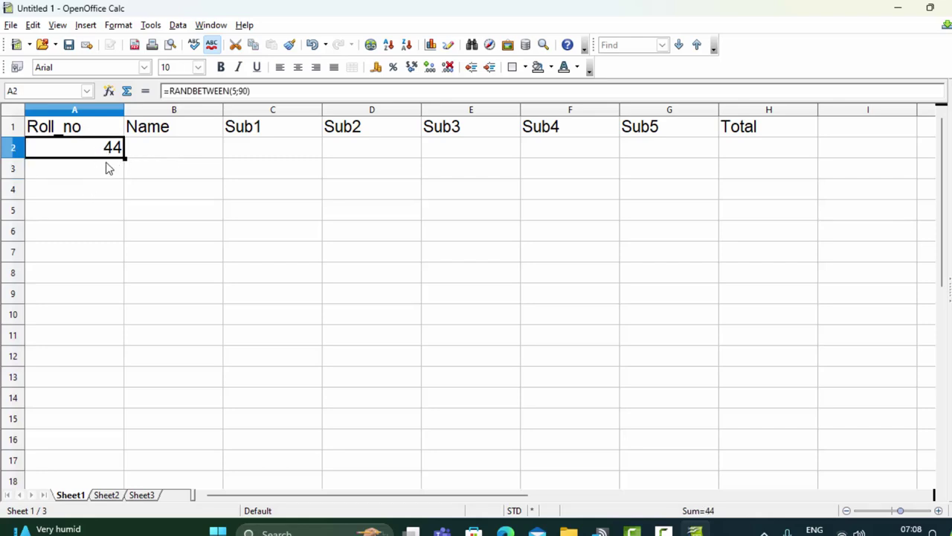
Step: Clear A2, fill roll numbers 1 to 12 into A2:A13, and select B2:B13
key("Delete")
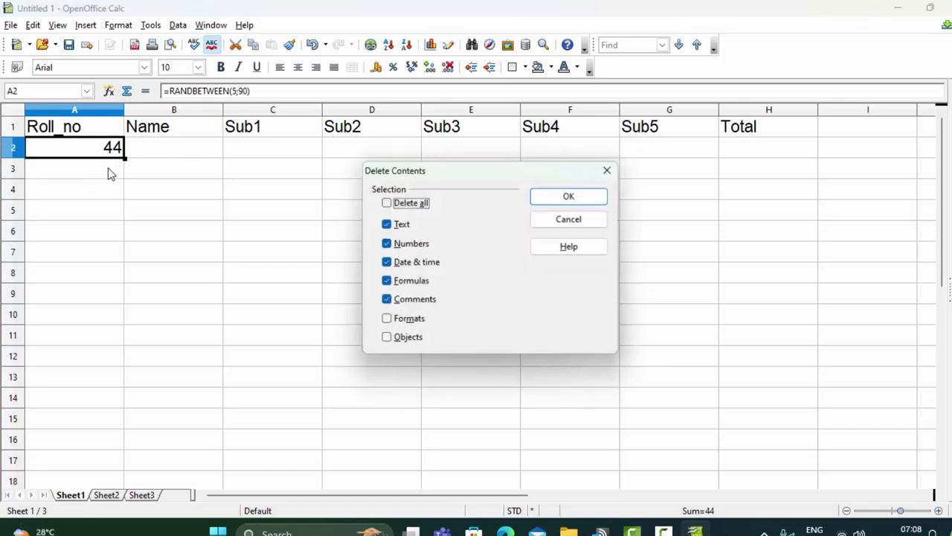
left_click(552, 197)
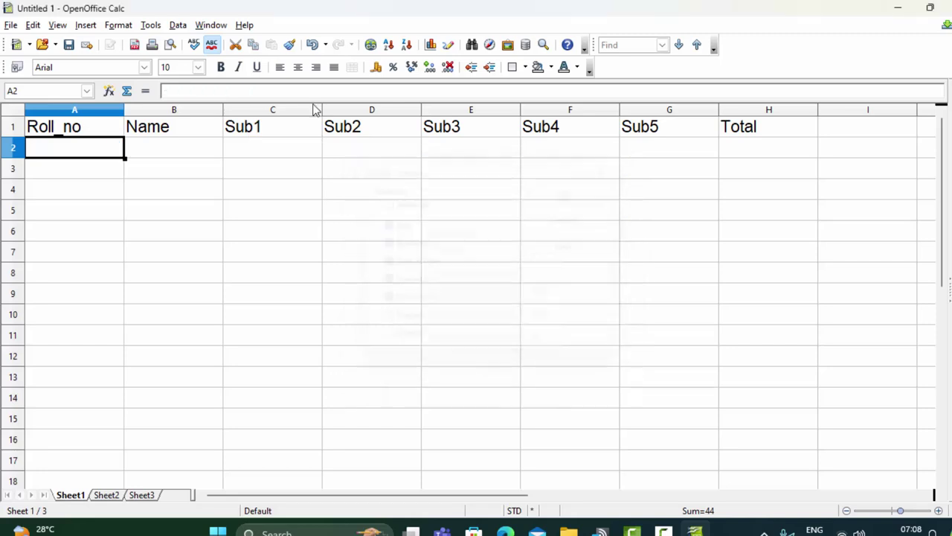
type("1")
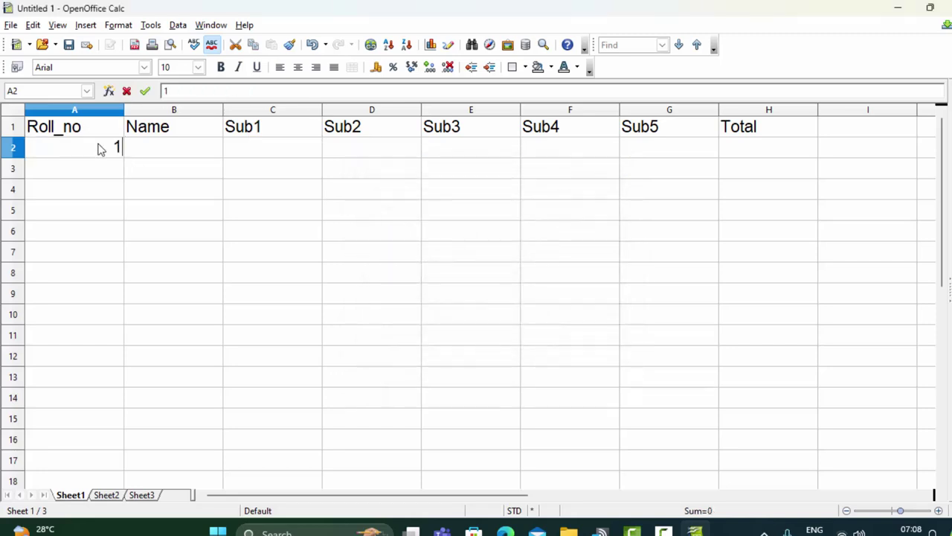
key("Return")
type("2")
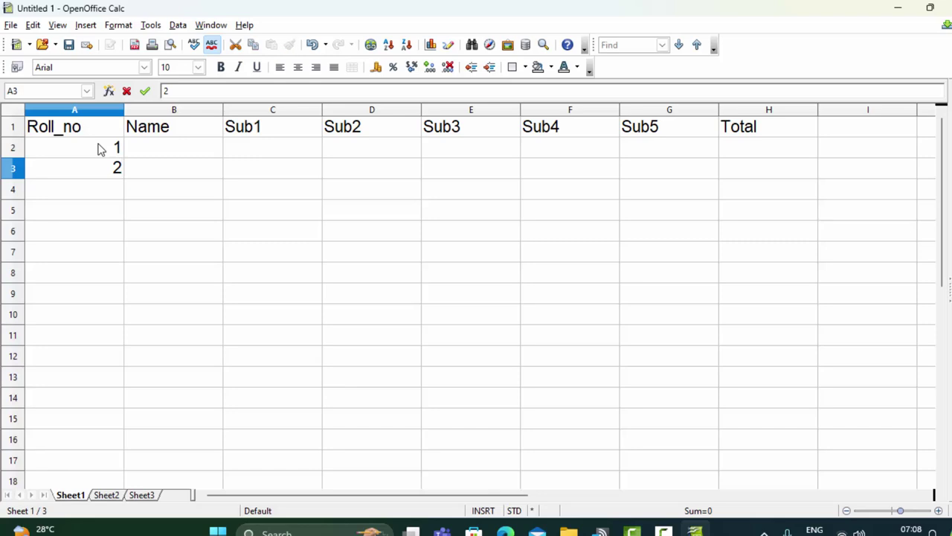
left_click(90, 147)
left_click_drag(93, 158, 100, 166)
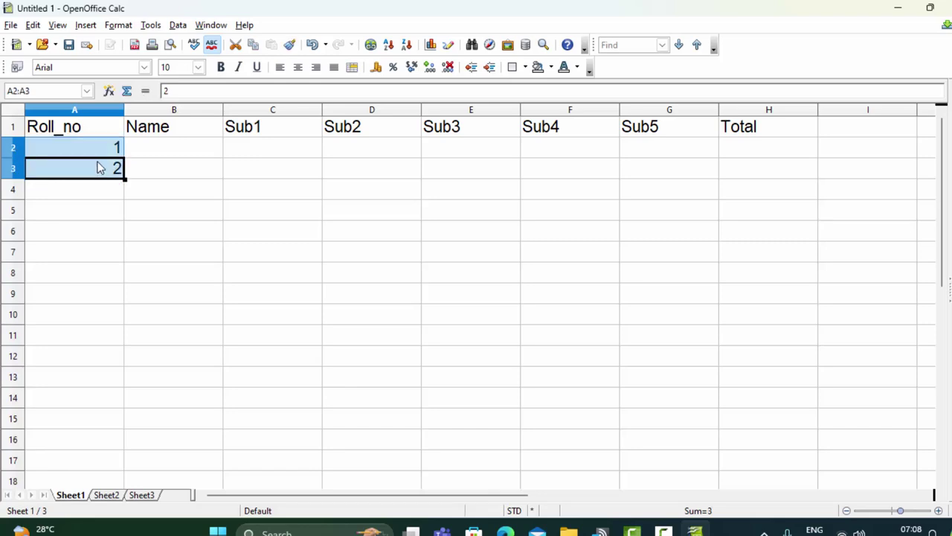
left_click_drag(128, 205, 126, 384)
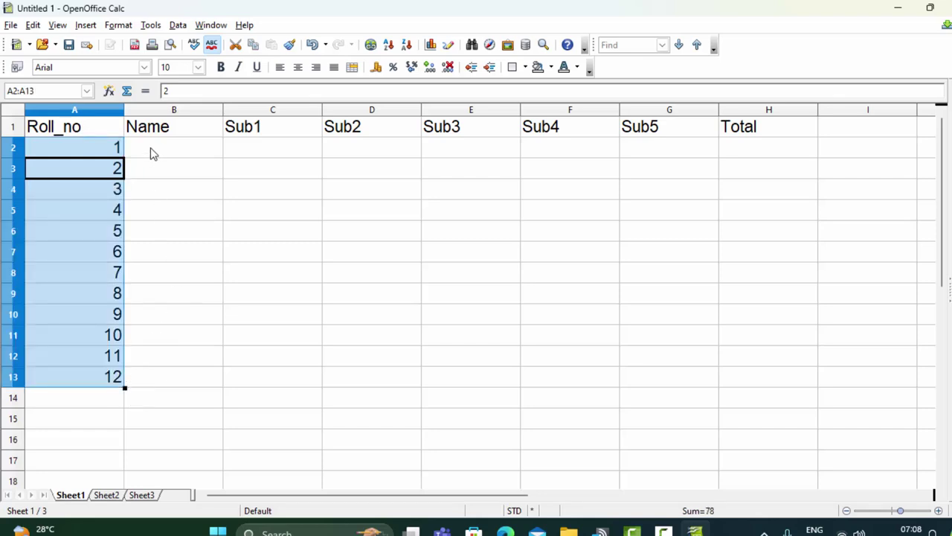
left_click_drag(150, 147, 166, 376)
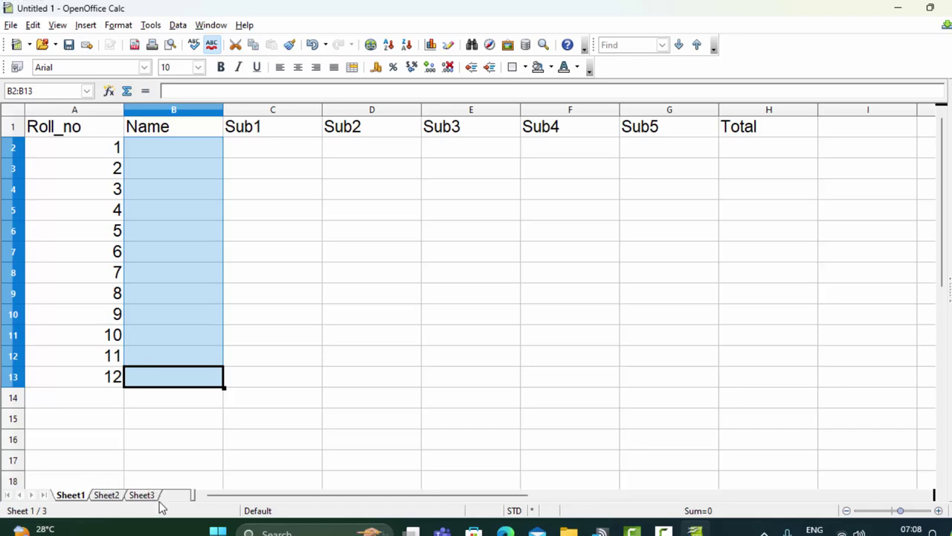
Step: Give the Name cells B2:B13 a Data Validity rule allowing a List
left_click(177, 25)
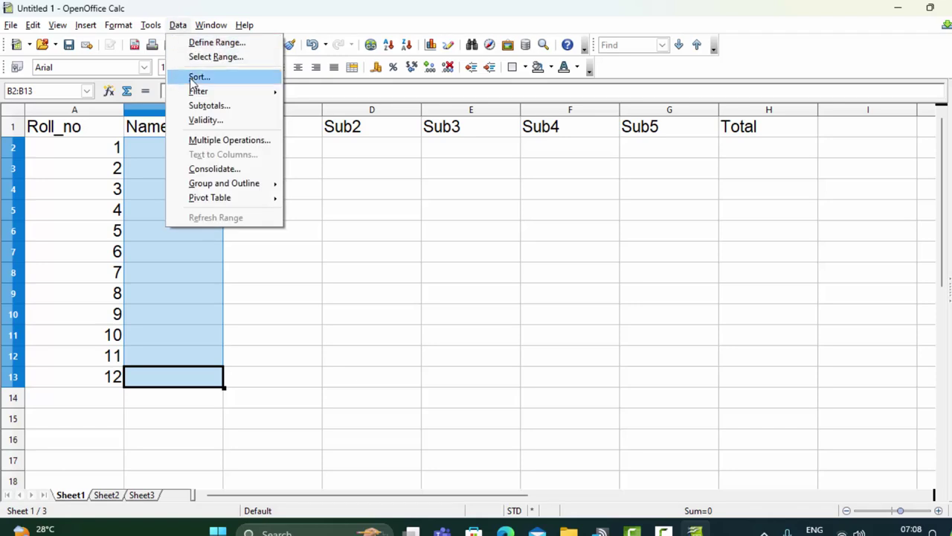
left_click(218, 123)
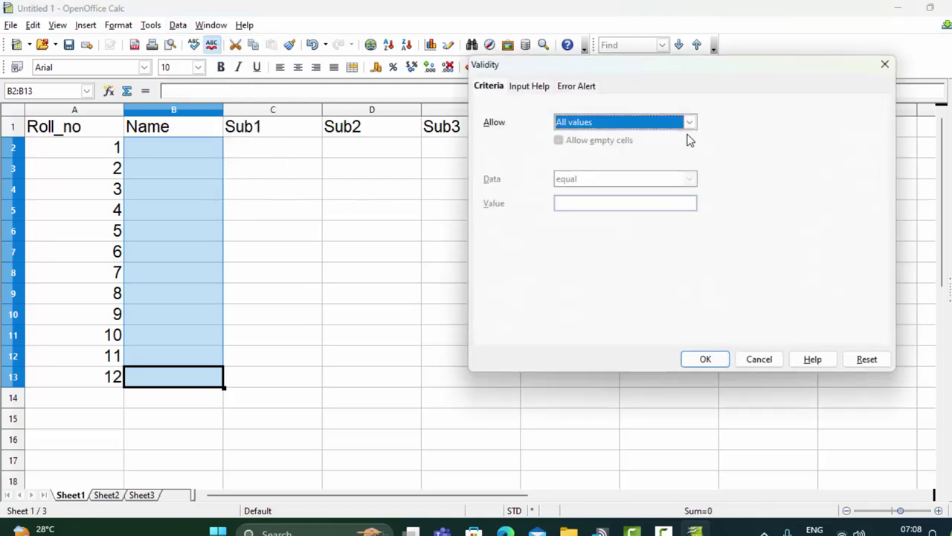
left_click(689, 122)
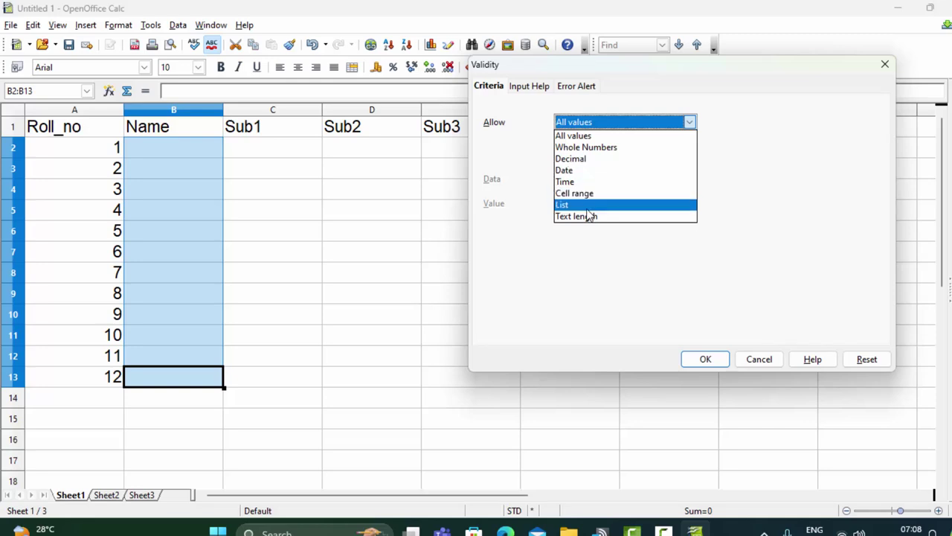
left_click(588, 205)
Step: Type the student names (Ram, Shyam, Akash, Ritesh, Suresh, Mohan, Lokesh…) one per line in Entries
left_click(626, 219)
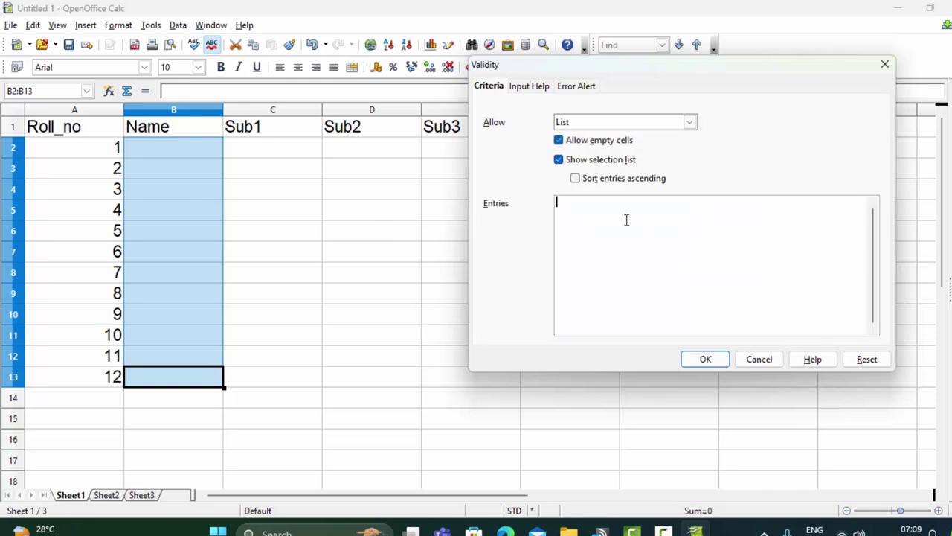
type("Ra")
type("m S")
type("hy")
type("A")
type("kash")
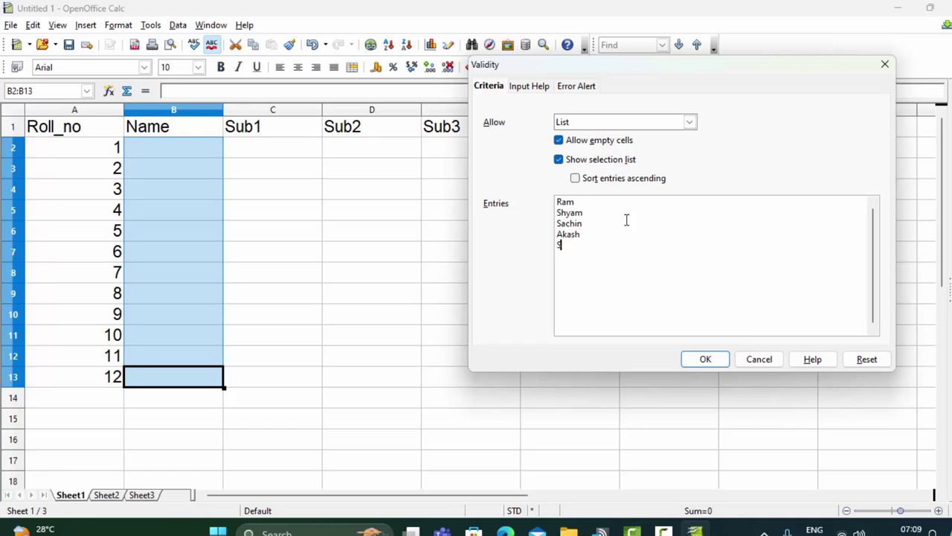
type("um")
key("Return")
type("R")
type("itesh S")
type("ure")
type("sh")
key("Return")
type("M")
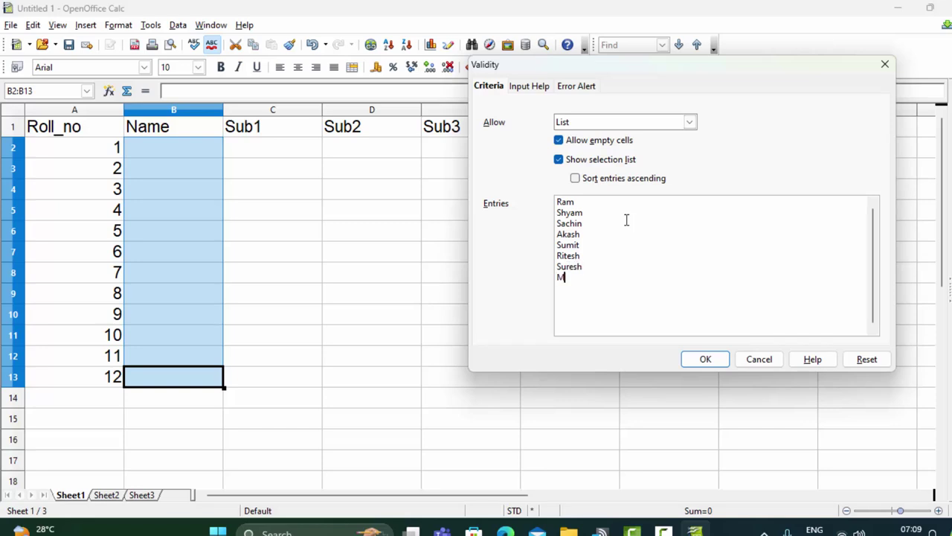
type("ohan")
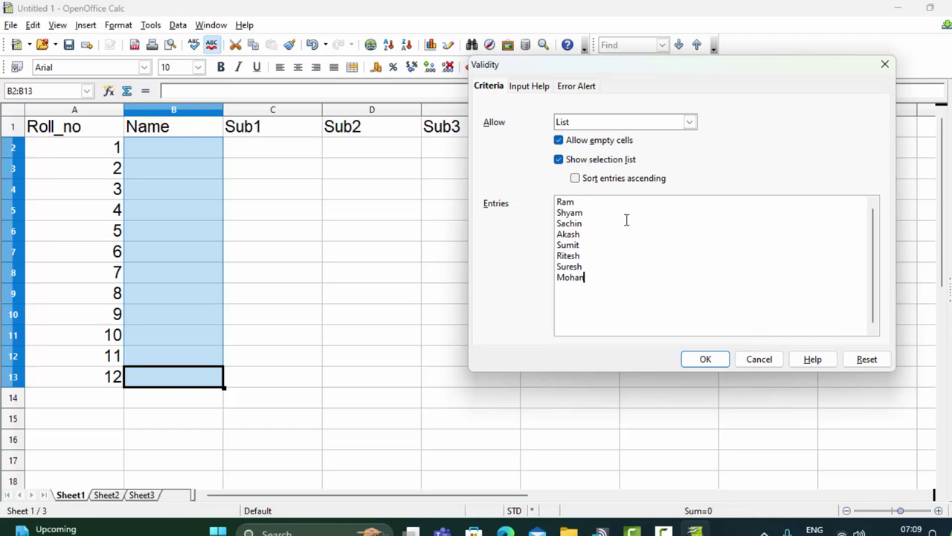
key("Return")
type("Lo")
type("esh")
Step: Apply the name list and pick Ram, Shyam and Sachin from the dropdowns in B2:B4
left_click(703, 360)
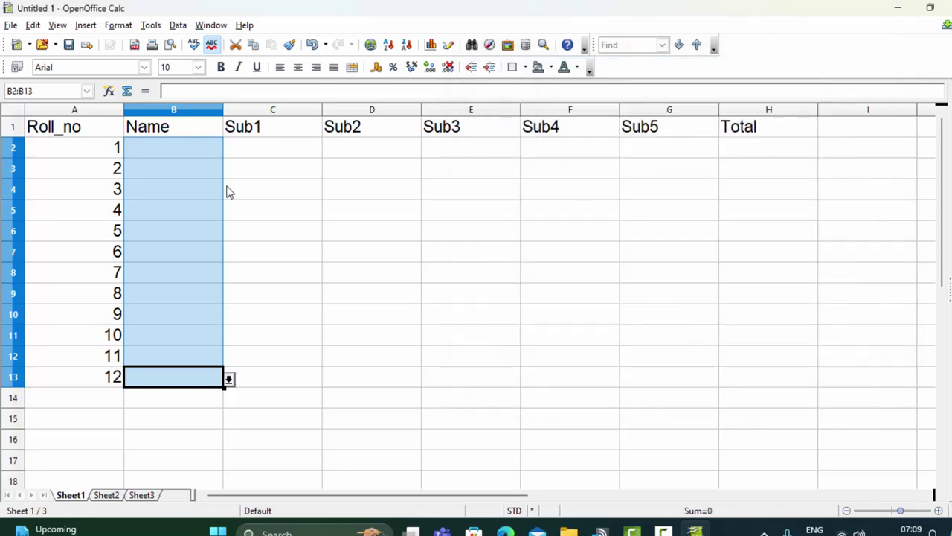
left_click(189, 151)
left_click(228, 150)
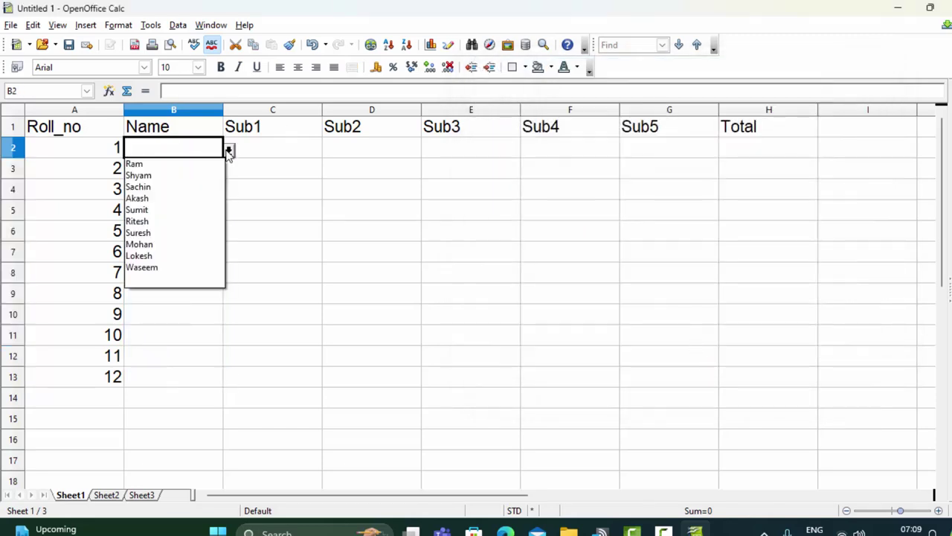
left_click(194, 164)
left_click(186, 171)
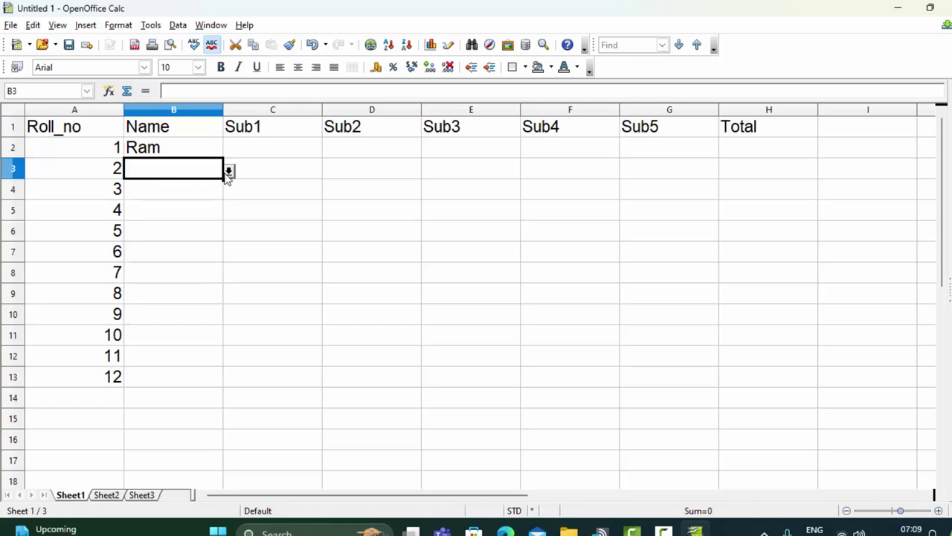
left_click(229, 171)
left_click(172, 196)
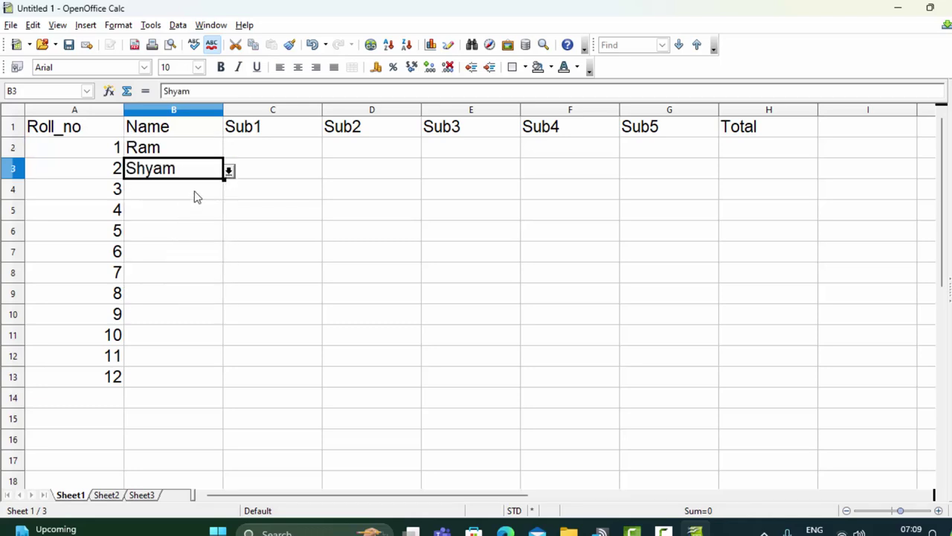
left_click(194, 191)
left_click(229, 191)
left_click(171, 228)
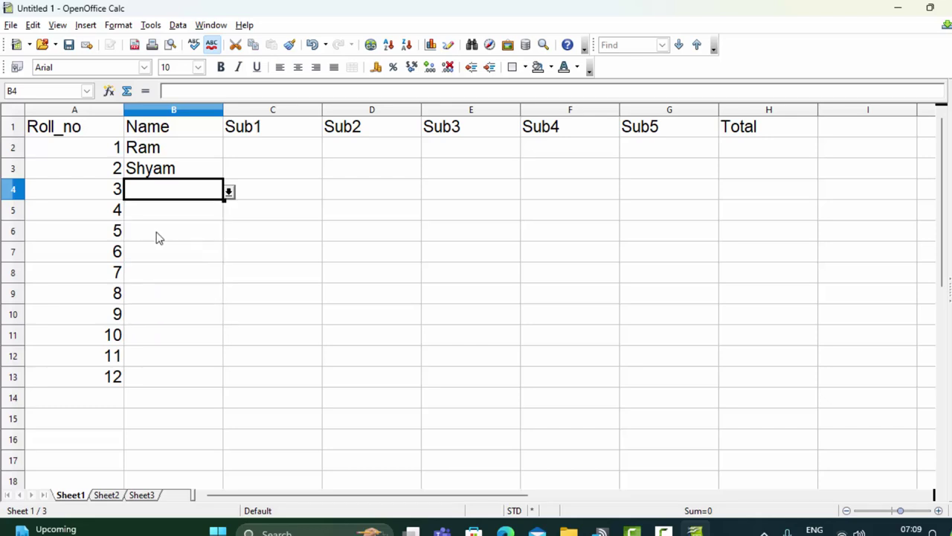
Step: Pick Sumit, Akash and Ritesh from the dropdowns in B5:B7
left_click(171, 227)
left_click(186, 210)
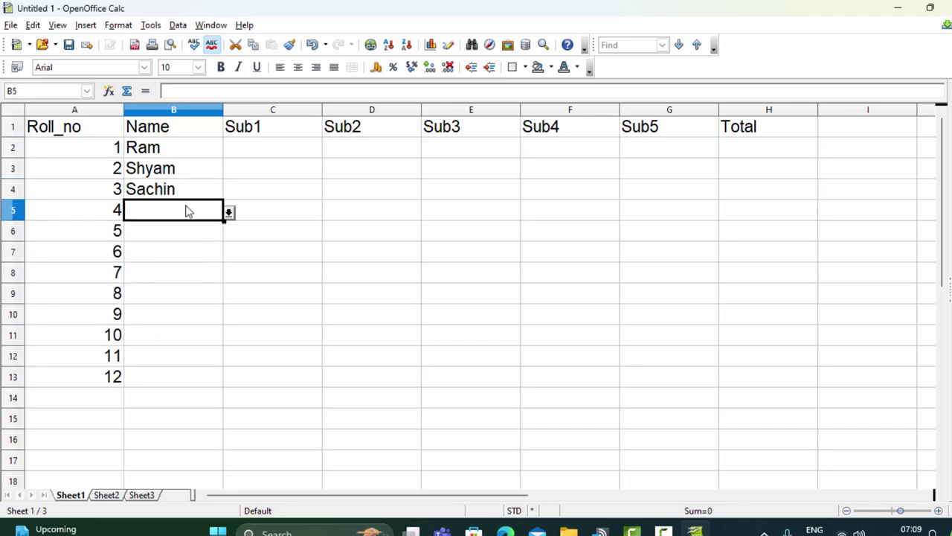
left_click(228, 212)
left_click(141, 272)
left_click(186, 233)
left_click(228, 234)
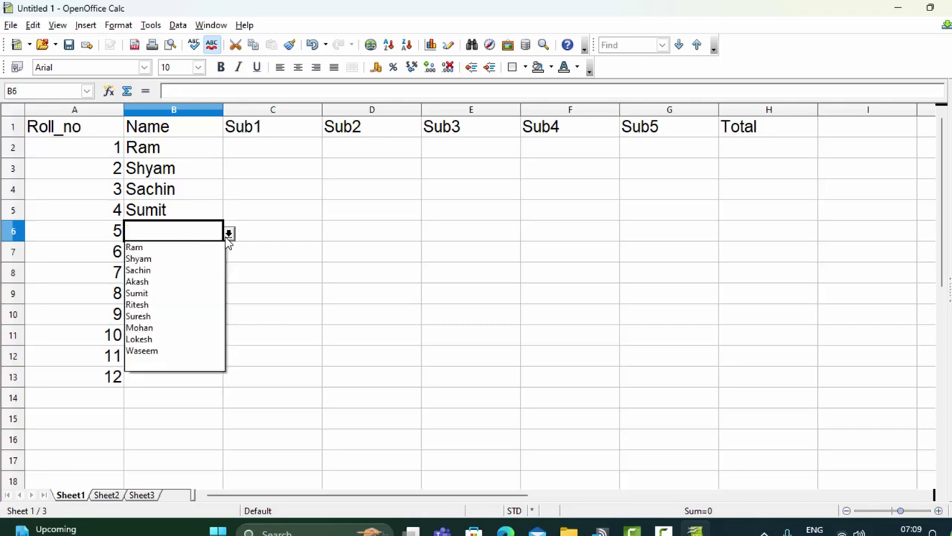
left_click(149, 282)
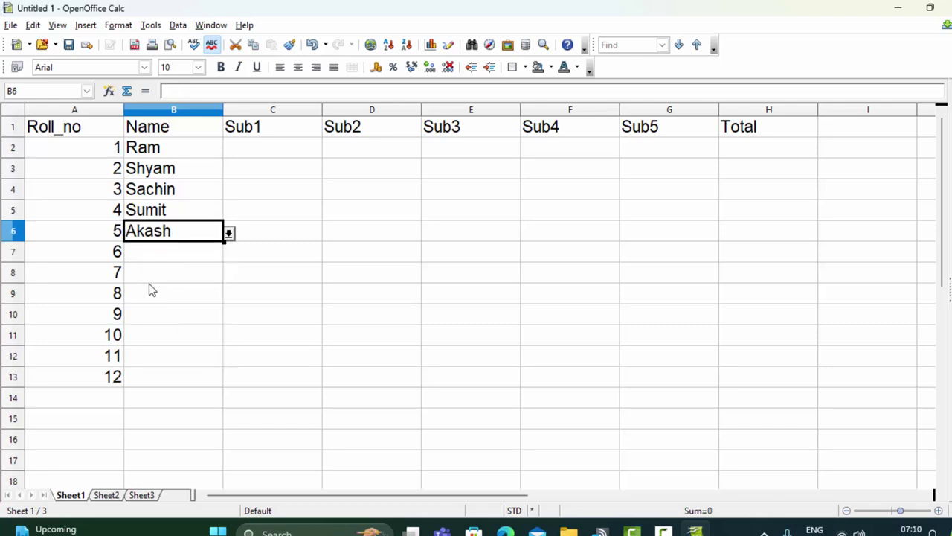
left_click(176, 257)
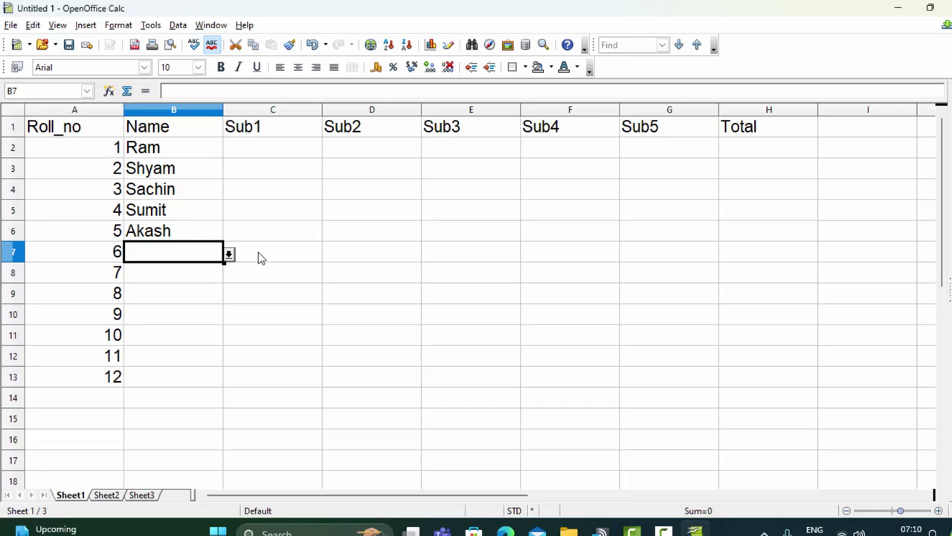
left_click(229, 254)
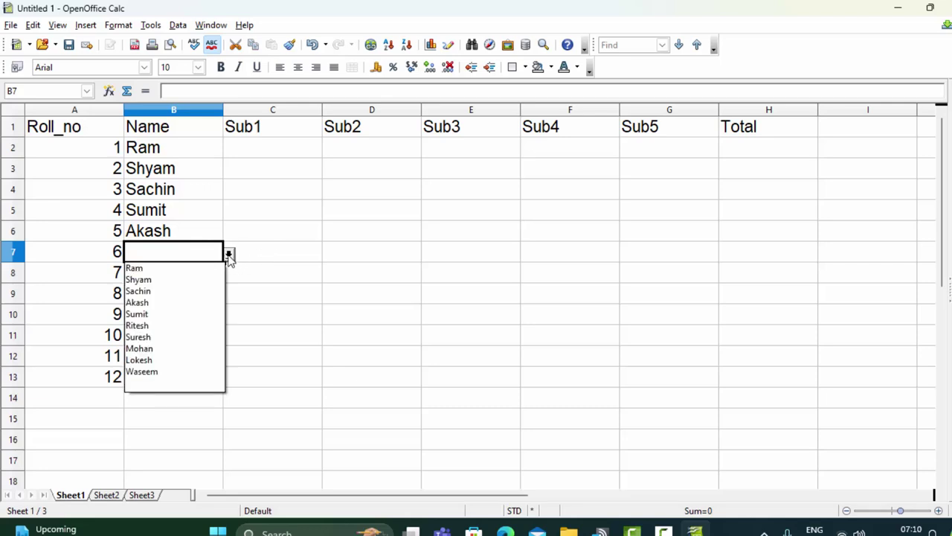
left_click(147, 329)
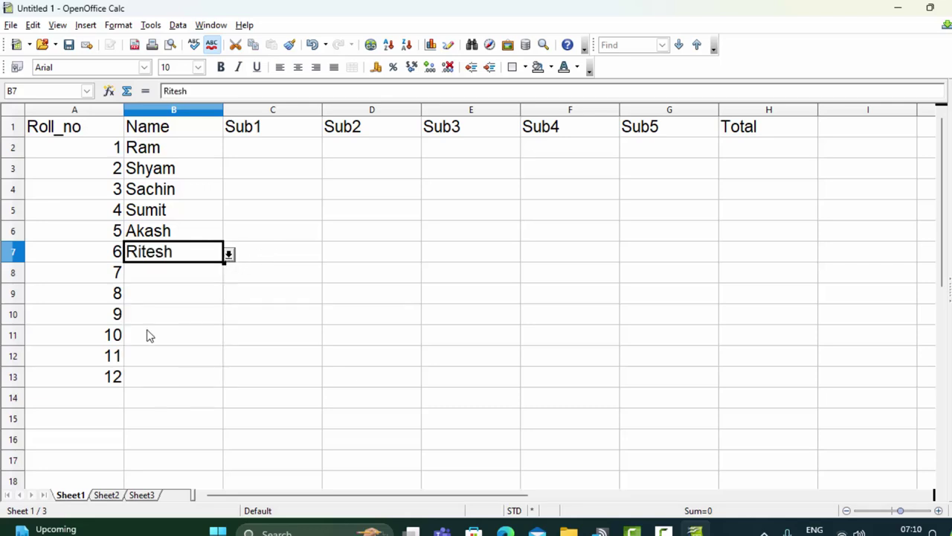
left_click(196, 275)
left_click(286, 151)
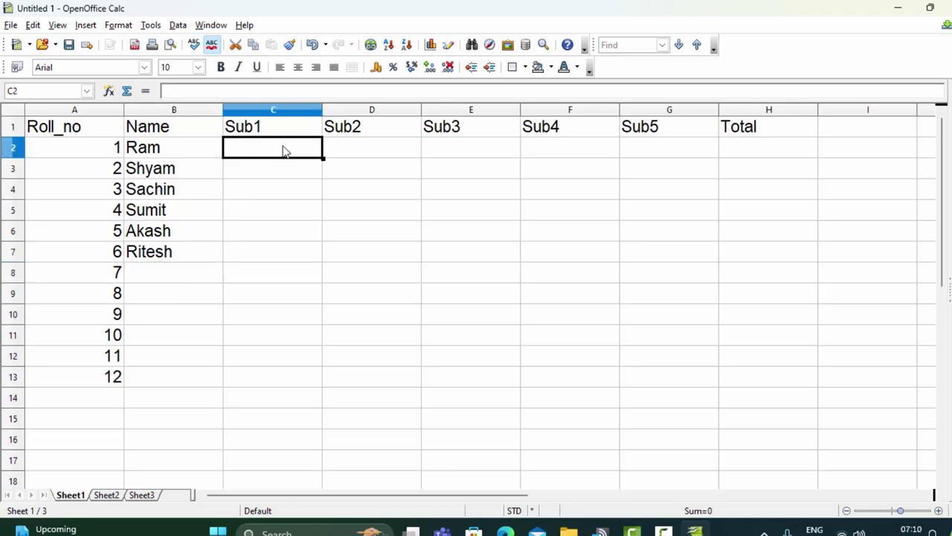
Step: Enter the marks formula =RANDBETWEEN(6;79) in C2, fixing the comma to a semicolon
type("=r")
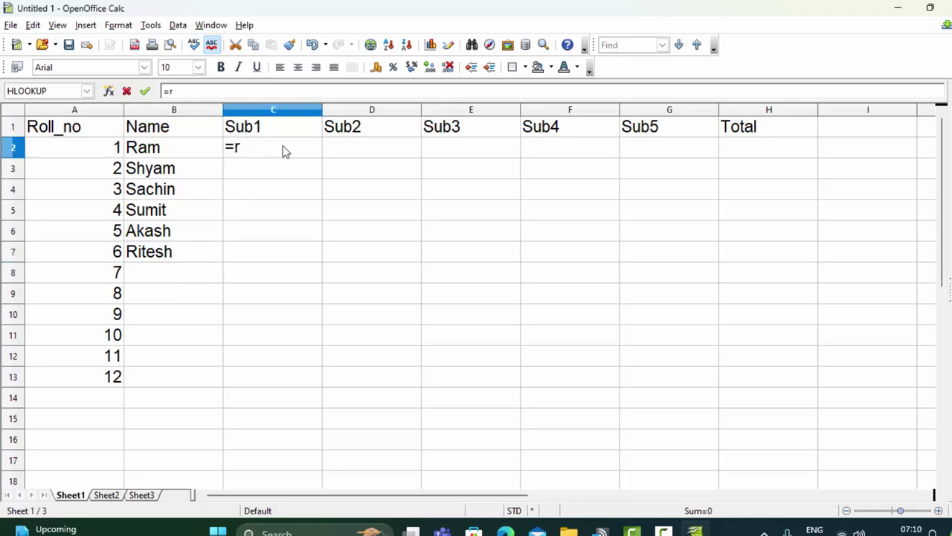
type("ab")
type("b")
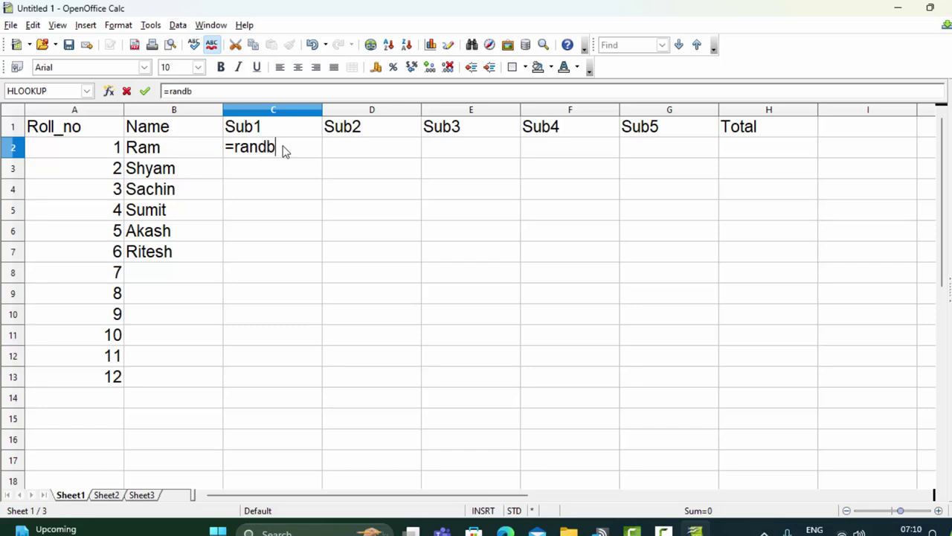
type("etwee")
type("n(6")
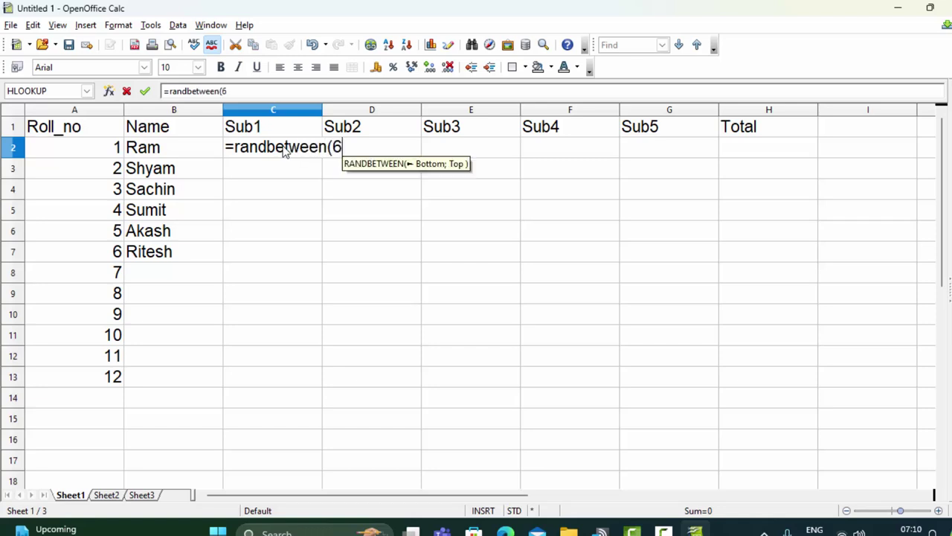
type(",79")
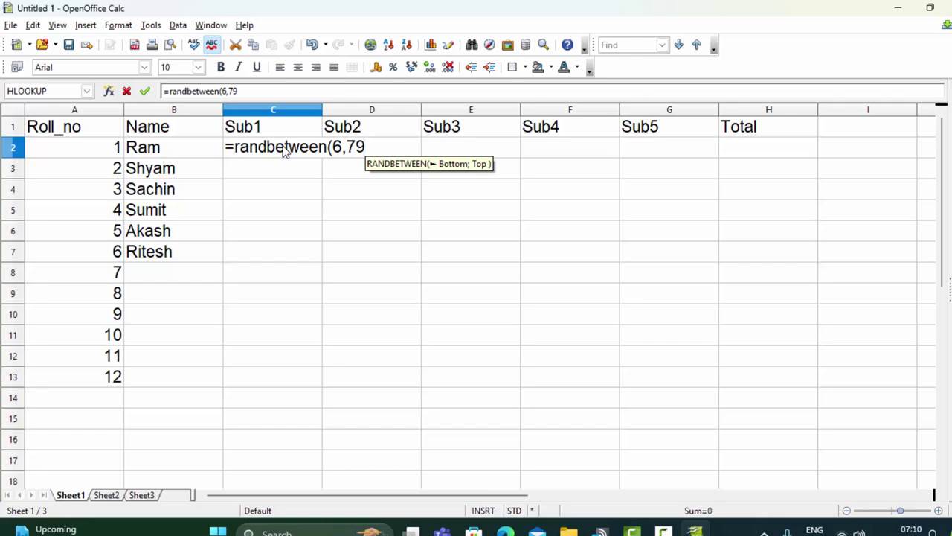
type(")")
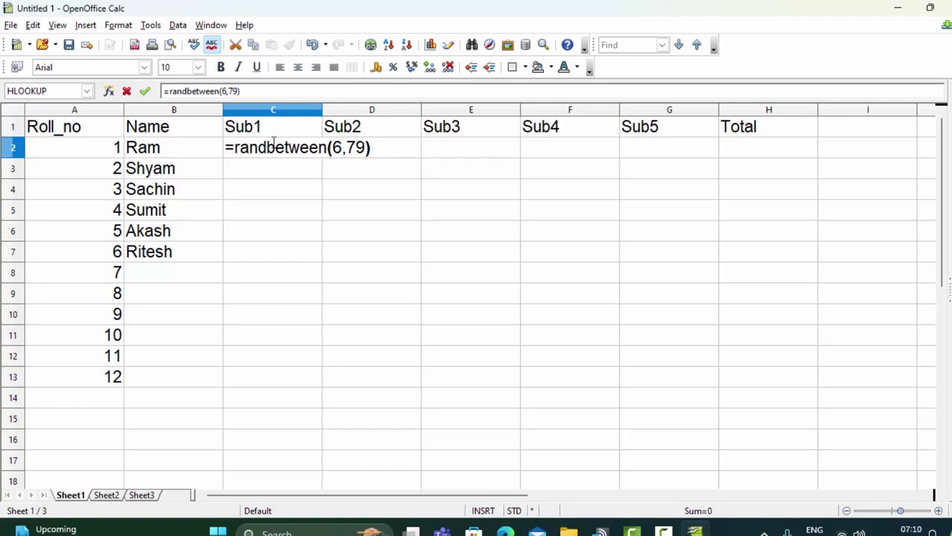
left_click(341, 151)
key("Delete")
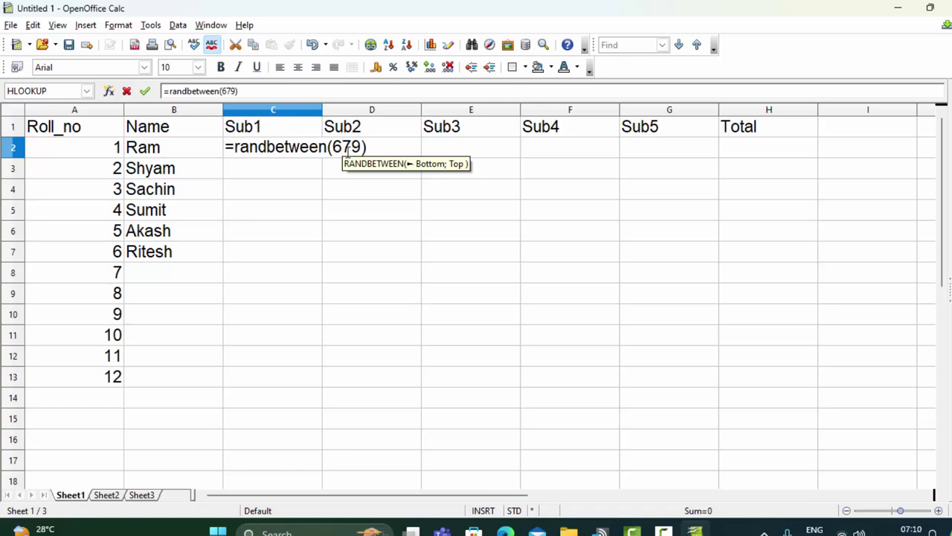
type(";")
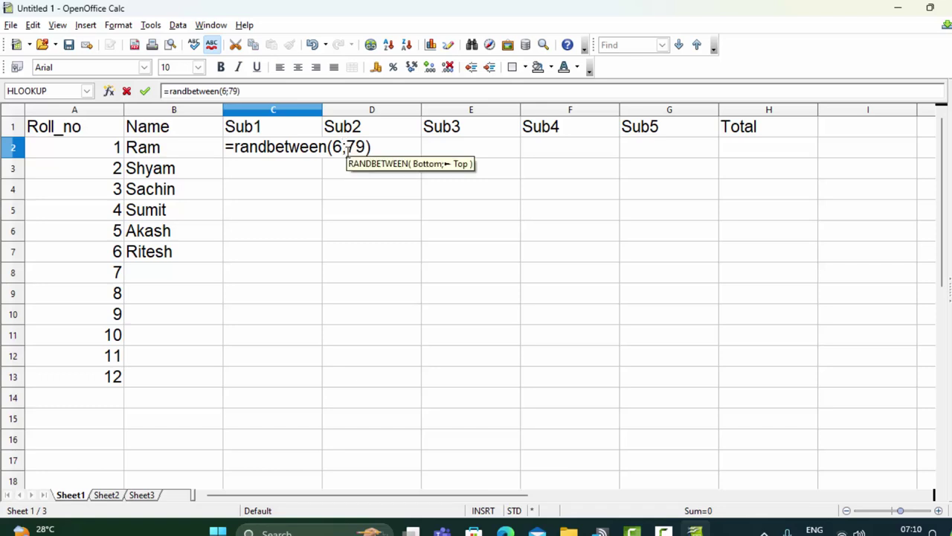
key("Return")
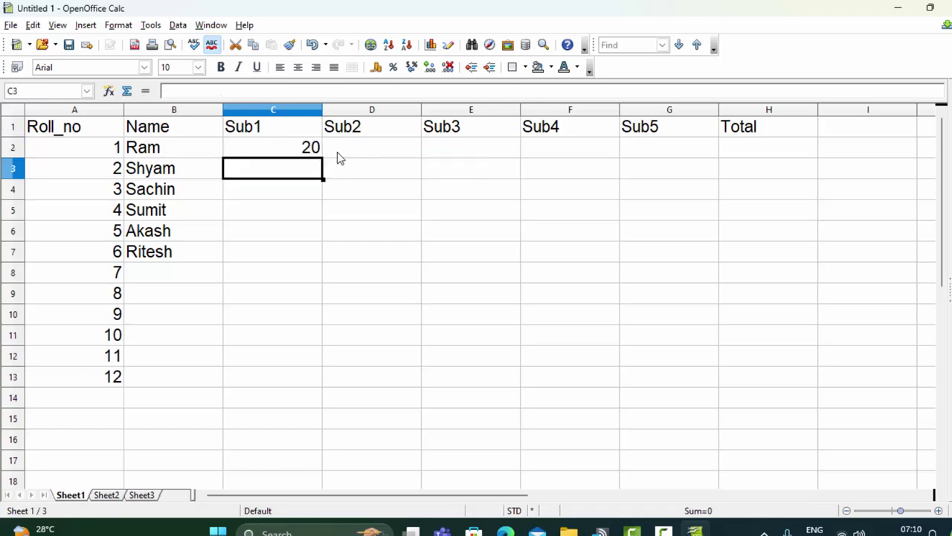
Step: Fill the C2 formula across to G2 and down to row 13
left_click(283, 145)
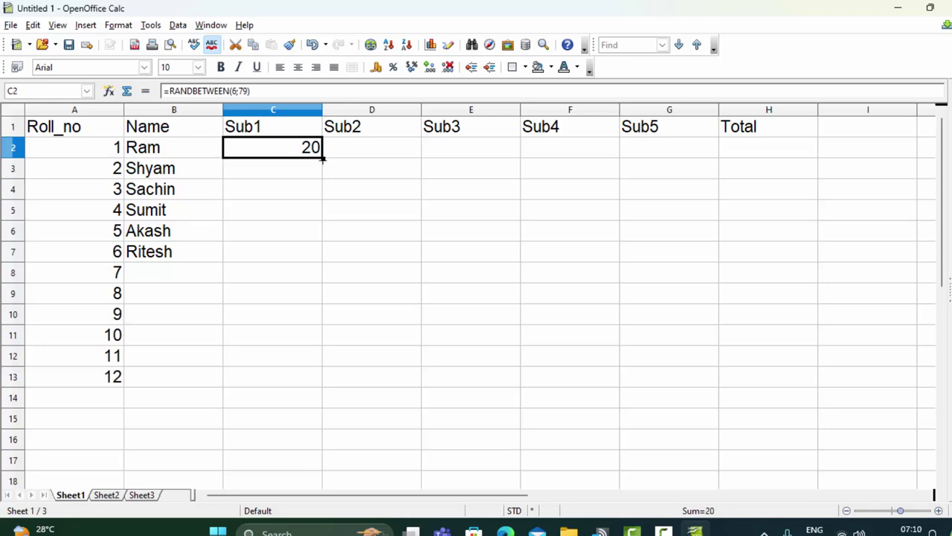
left_click_drag(322, 158, 714, 165)
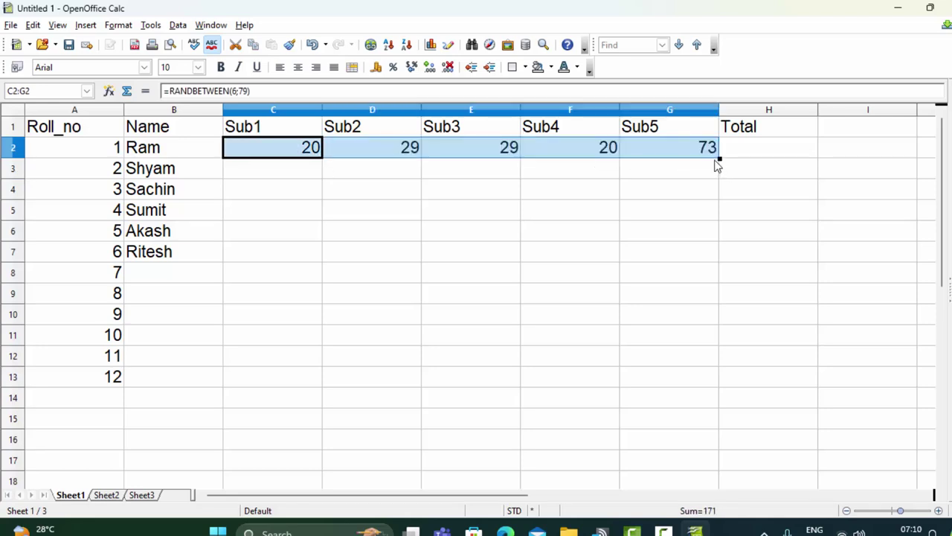
left_click(721, 163)
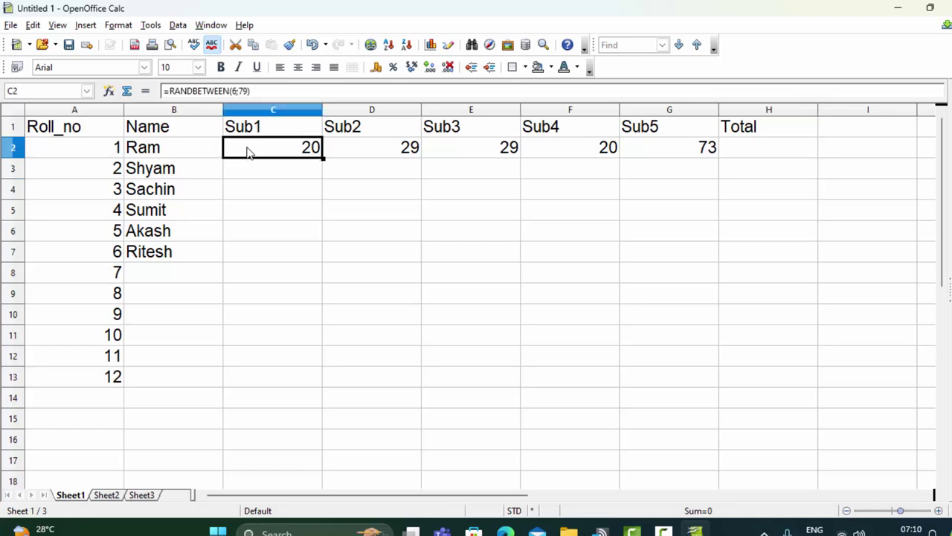
mouse_move(248, 151)
left_mouse_down()
mouse_move(632, 169)
mouse_move(651, 146)
left_mouse_up()
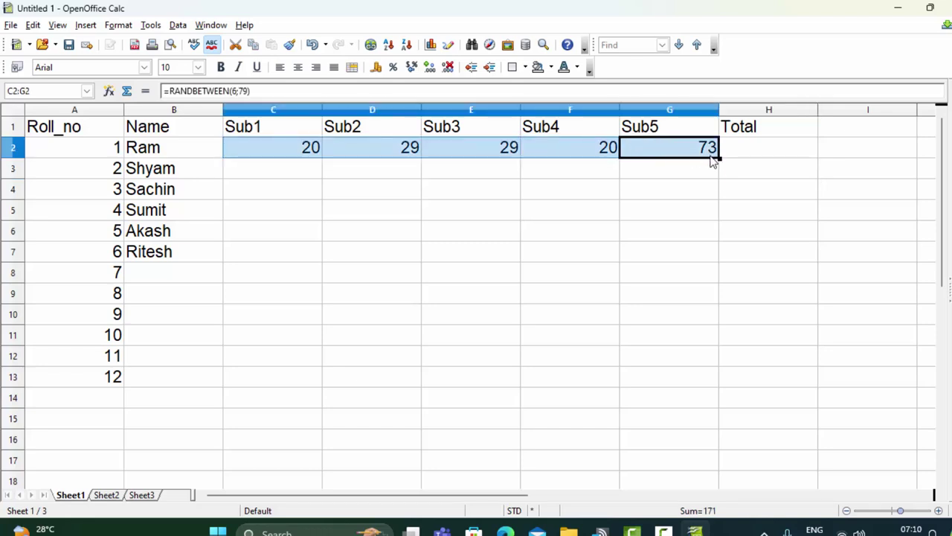
left_click_drag(719, 158, 706, 387)
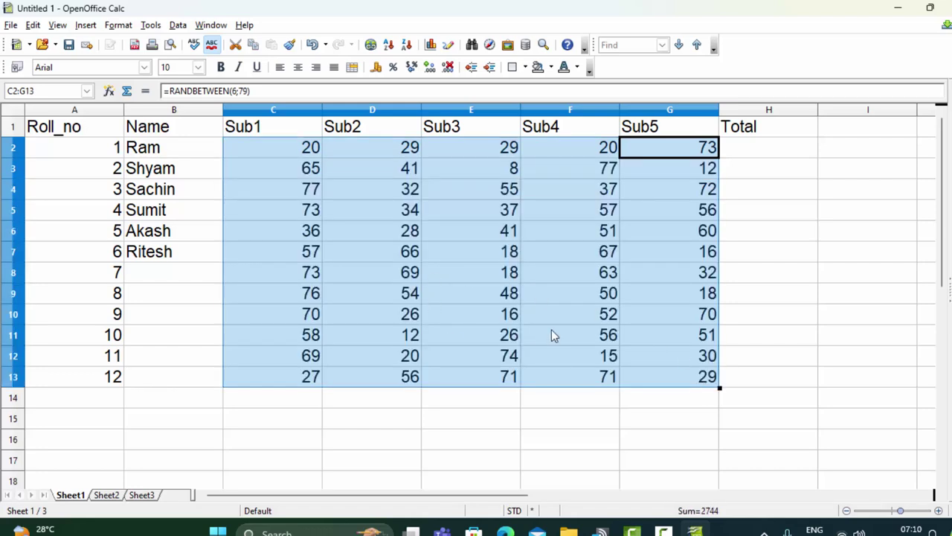
Step: Copy C2:G13 and Paste Special it back as Numbers only, overwriting the formulas
right_click(412, 225)
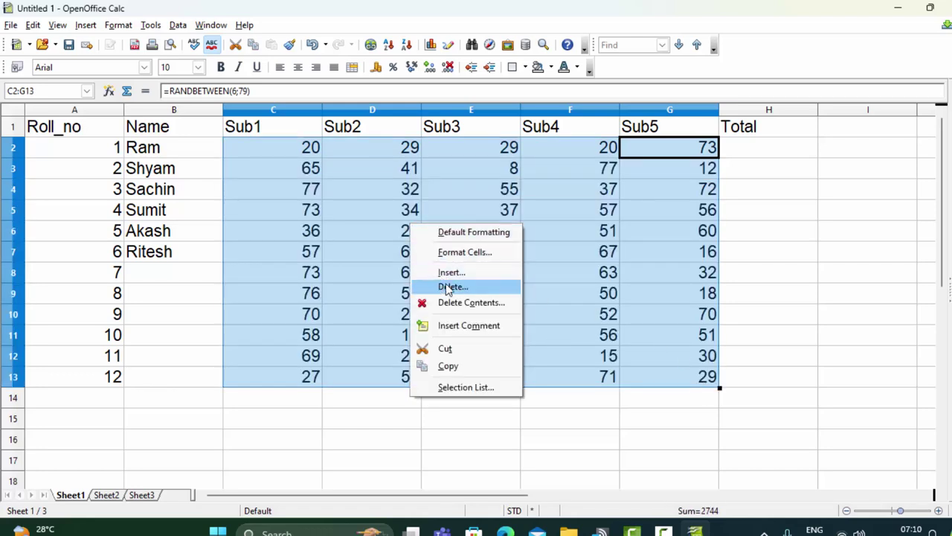
left_click(444, 348)
right_click(421, 252)
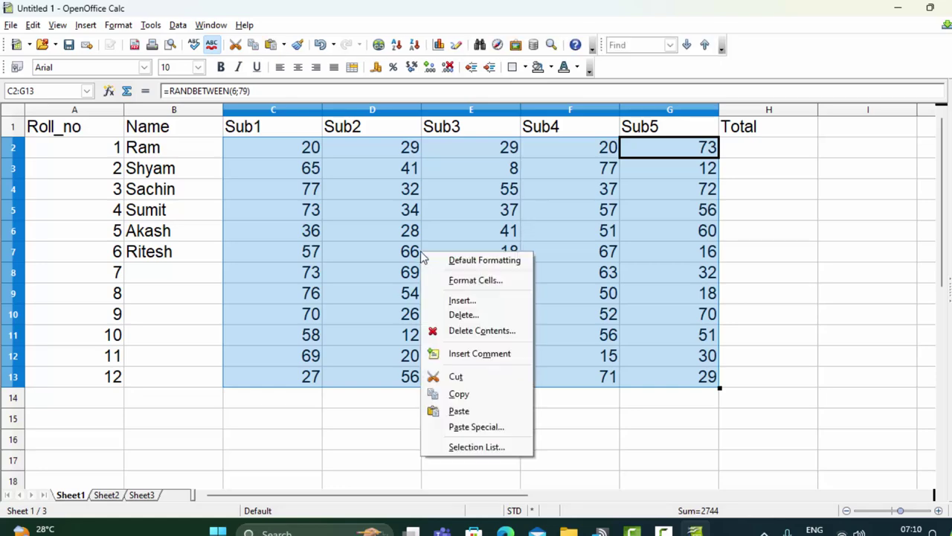
left_click(476, 427)
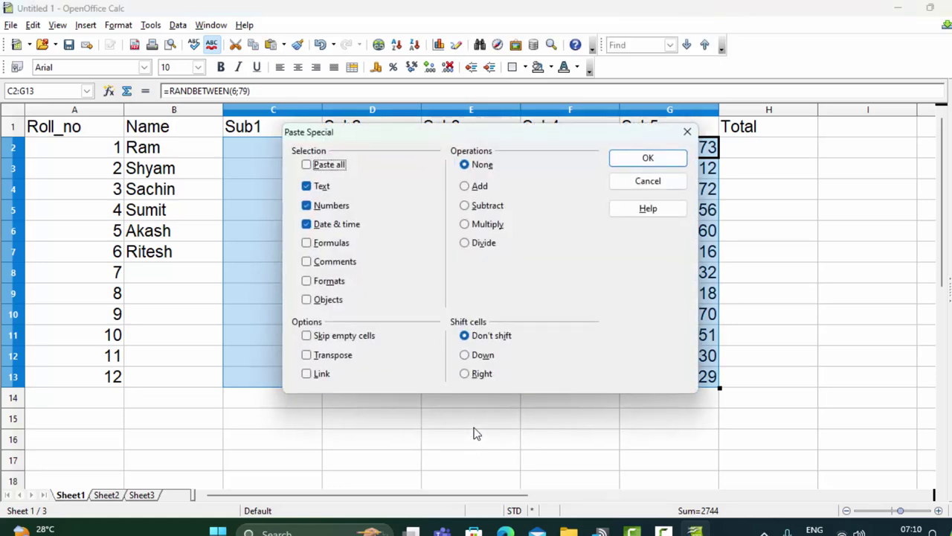
left_click(308, 186)
left_click(328, 227)
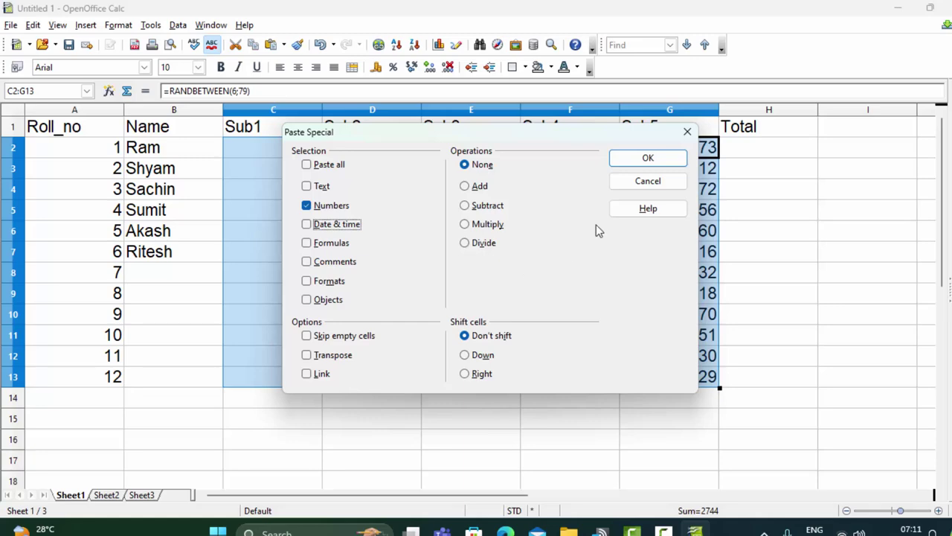
left_click(659, 158)
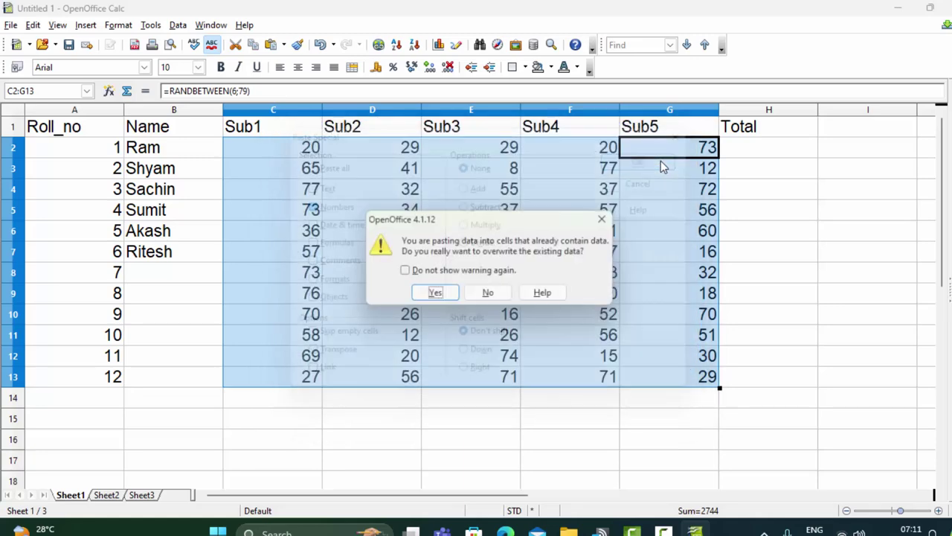
left_click(438, 297)
left_click_drag(440, 378, 440, 394)
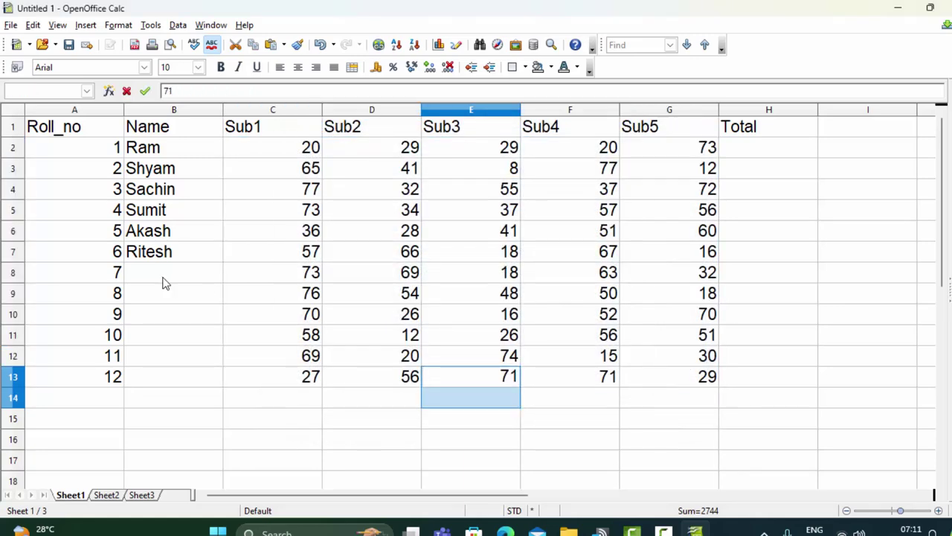
left_click(163, 279)
Step: Pick Suresh, Mohan and Lokesh from the dropdowns in B8:B10
left_click(229, 275)
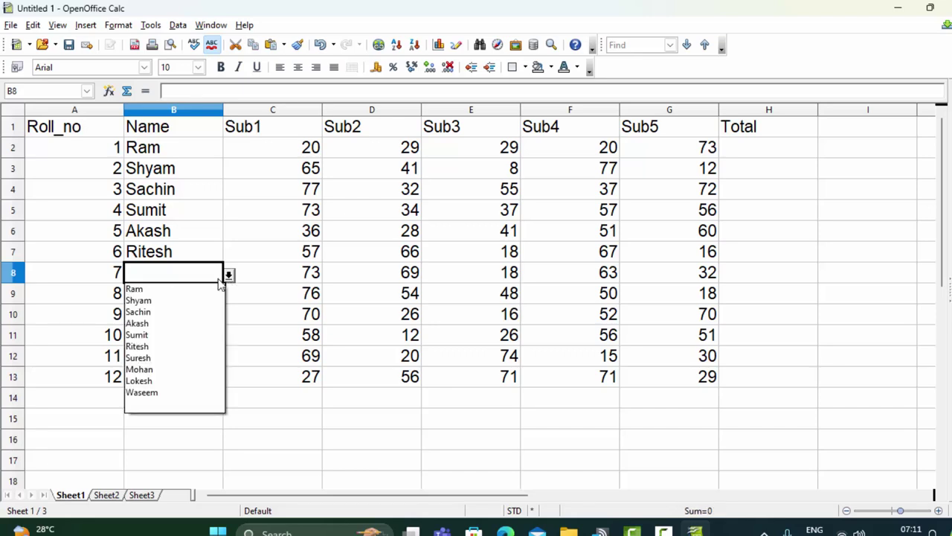
left_click(153, 359)
left_click(198, 301)
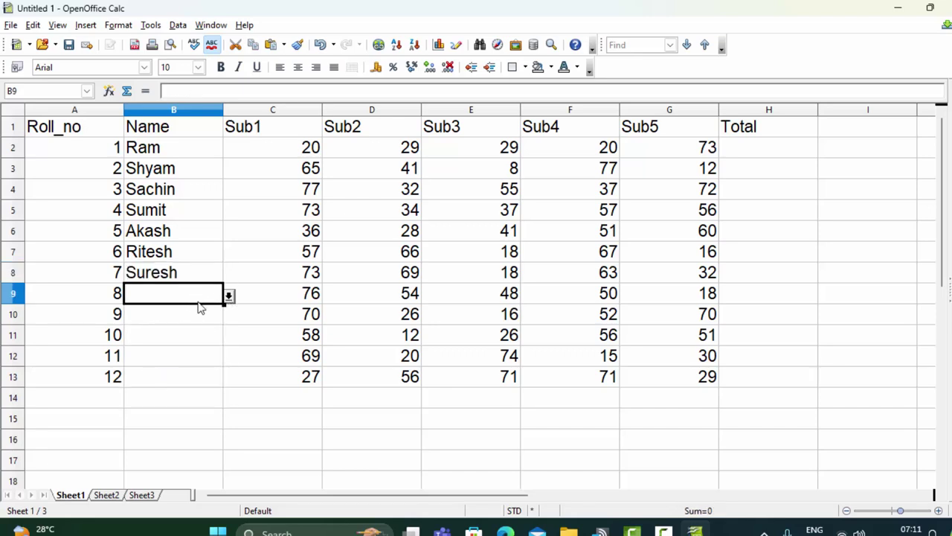
left_click(229, 296)
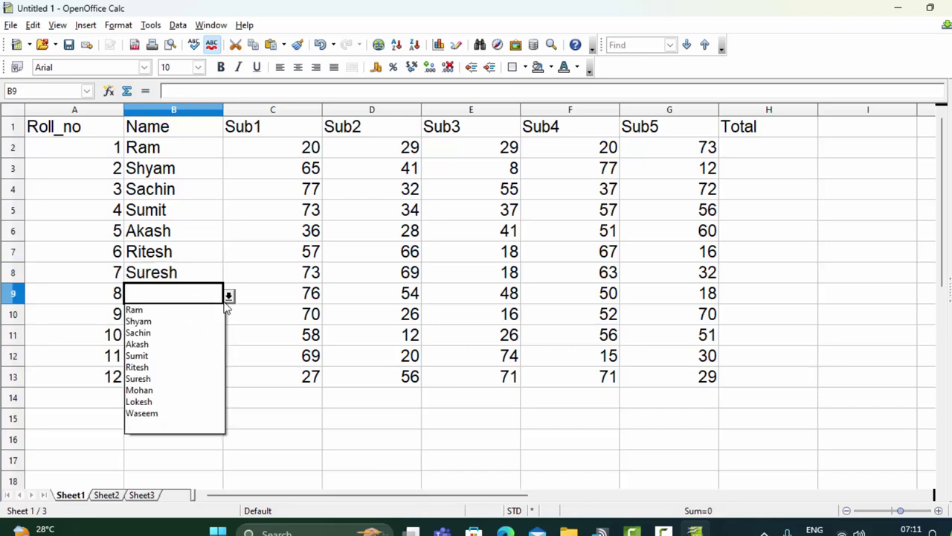
left_click(157, 393)
left_click(189, 320)
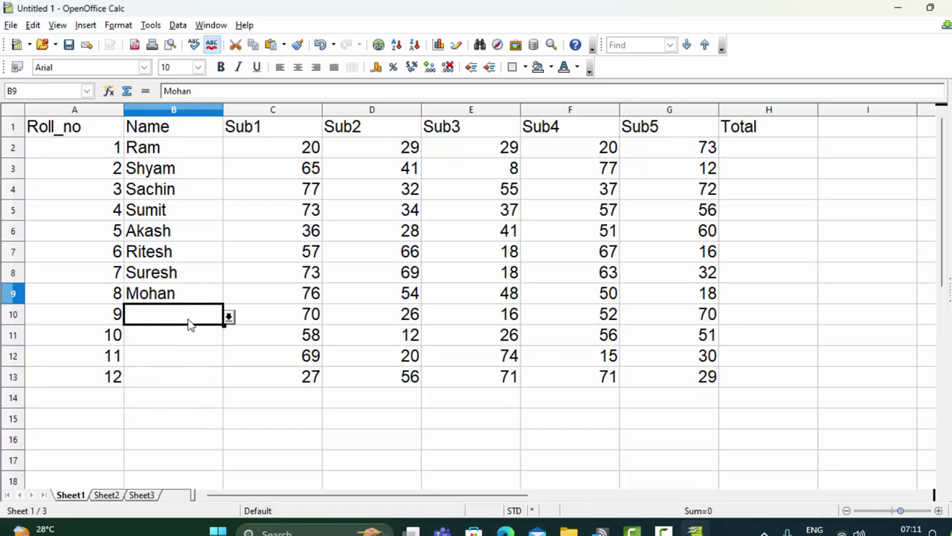
left_click(228, 316)
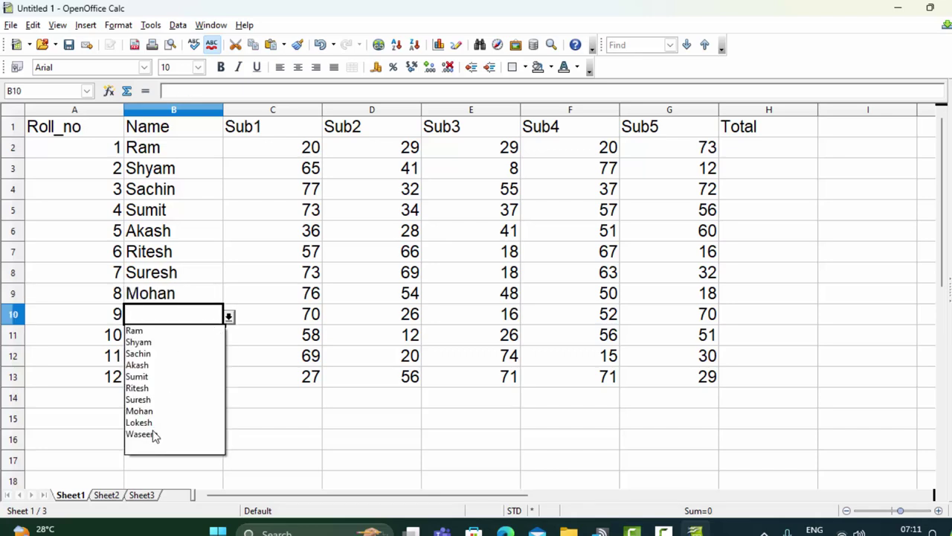
left_click(141, 422)
Step: Pick Waseem, Sachin and Suresh from the dropdowns in B11:B13
left_click(204, 338)
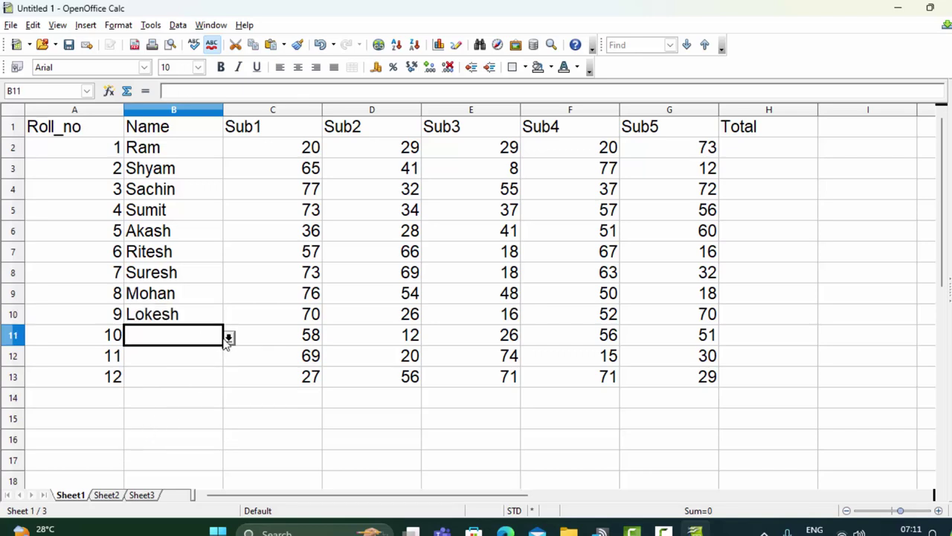
left_click(228, 337)
left_click(152, 456)
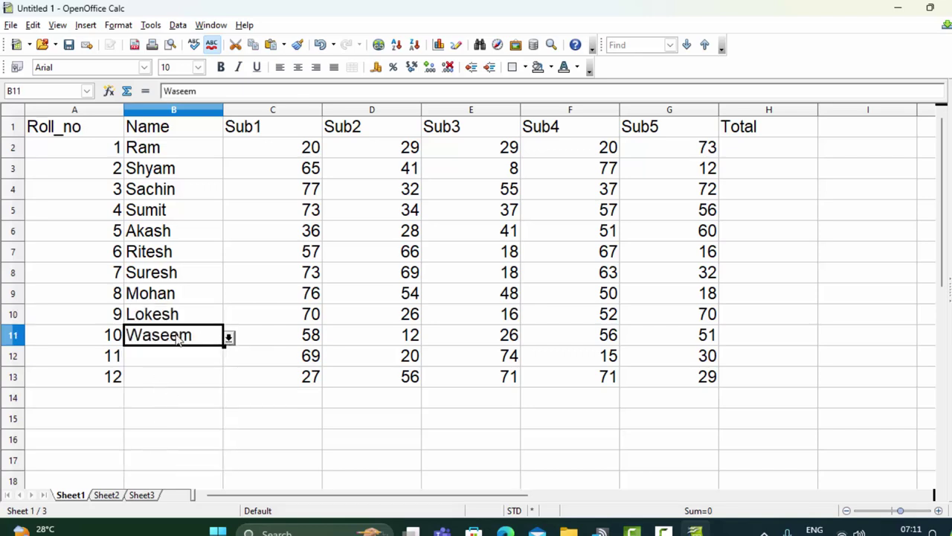
left_click(184, 361)
left_click(228, 358)
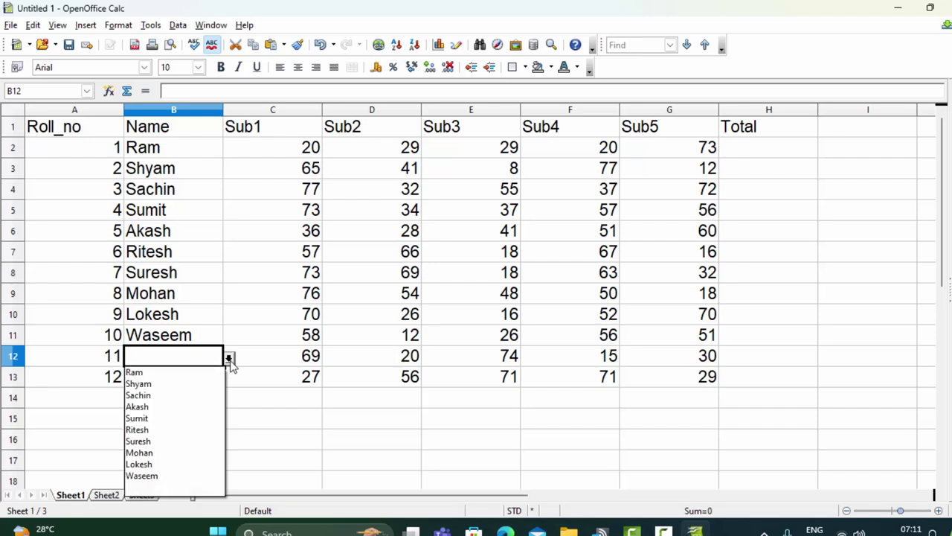
left_click(165, 395)
left_click(145, 378)
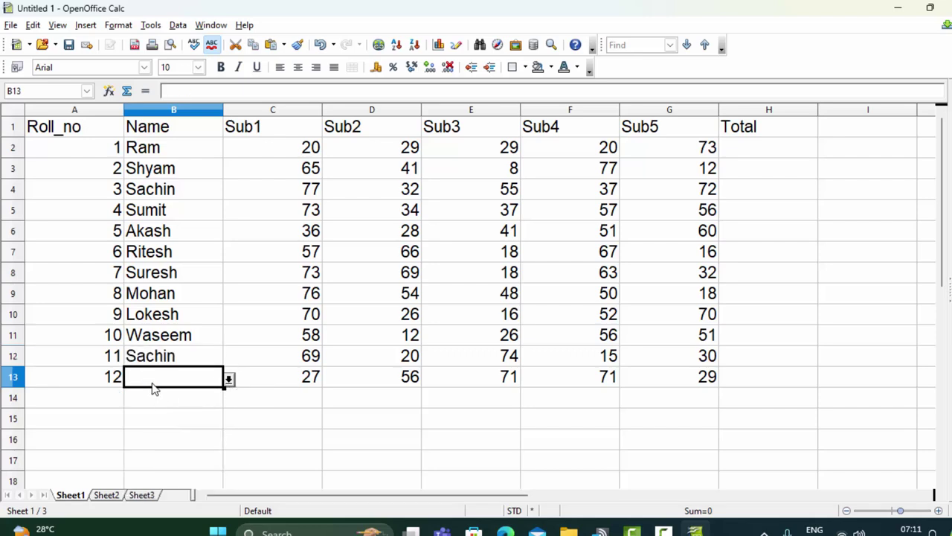
left_click(228, 379)
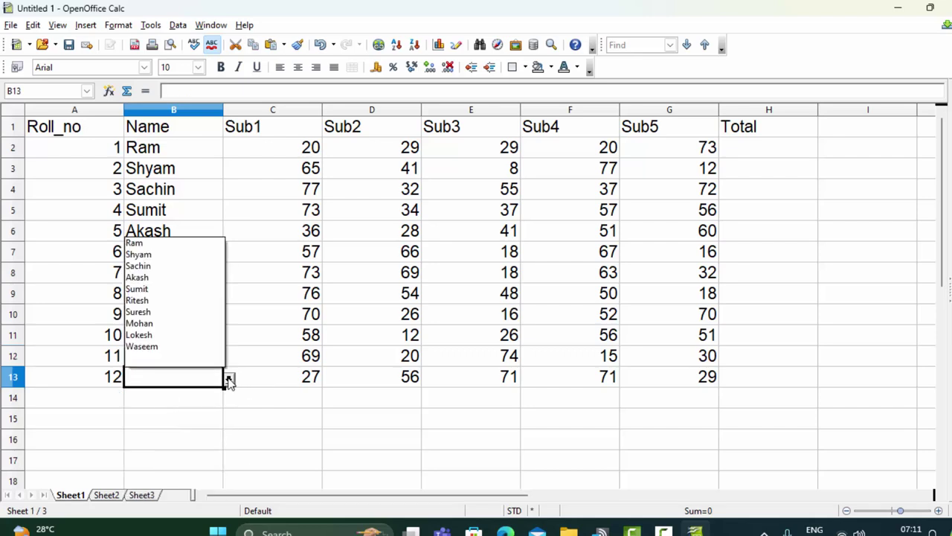
left_click(158, 314)
left_click(752, 149)
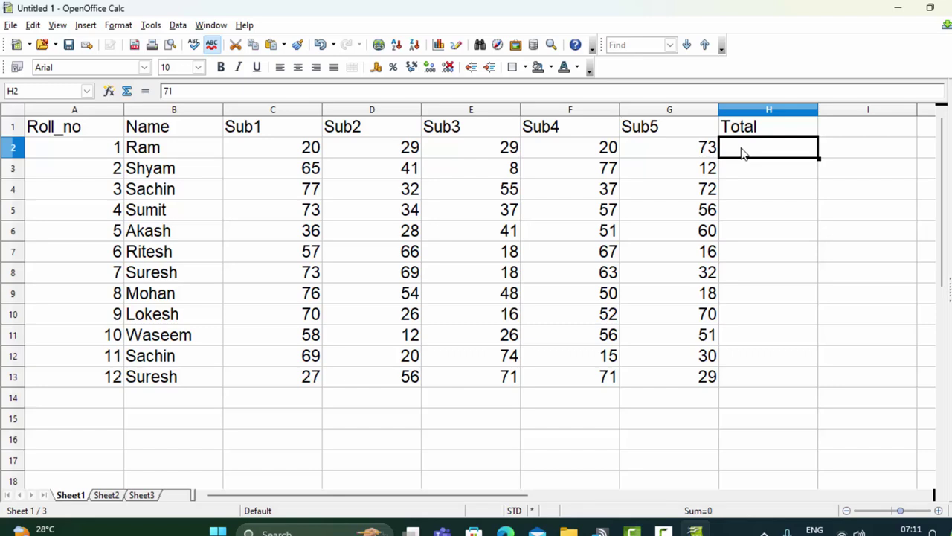
Step: Clear the stray 71 from H2 and enter =SUM(C2:G2) for Ram's total
left_click_drag(770, 209, 759, 169)
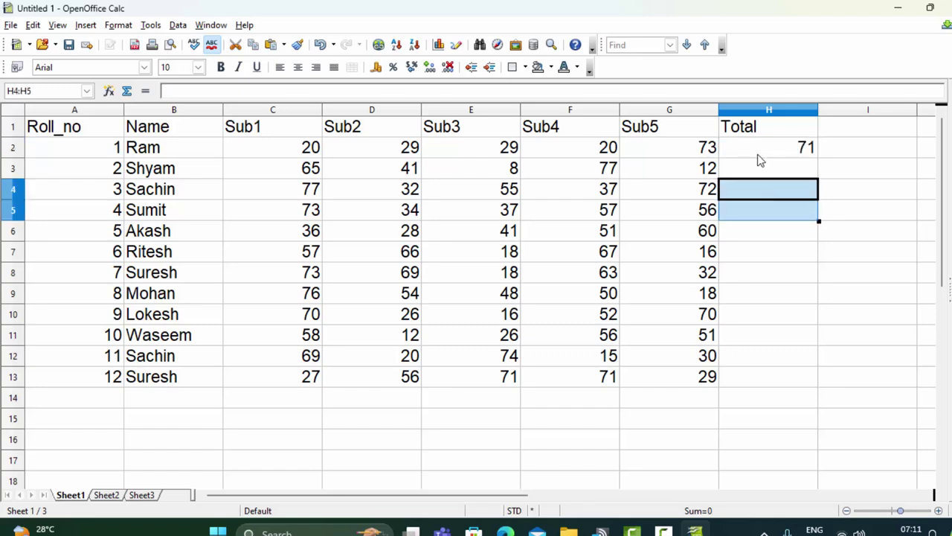
left_click(767, 149)
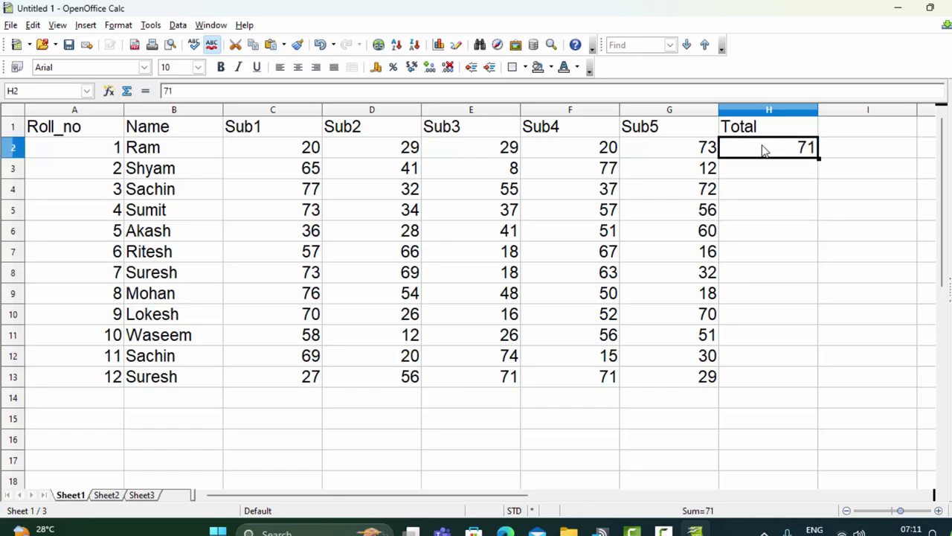
key("BackSpace")
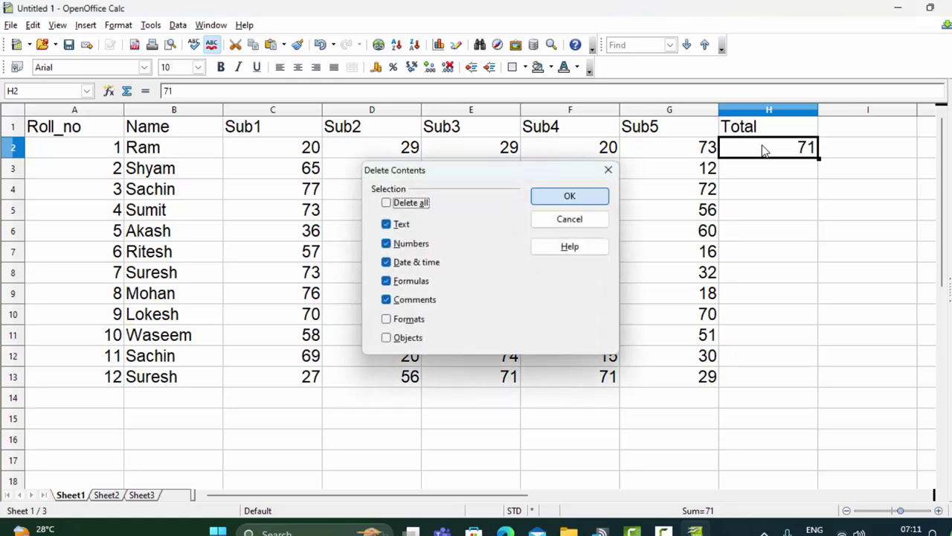
key("Return")
type("=")
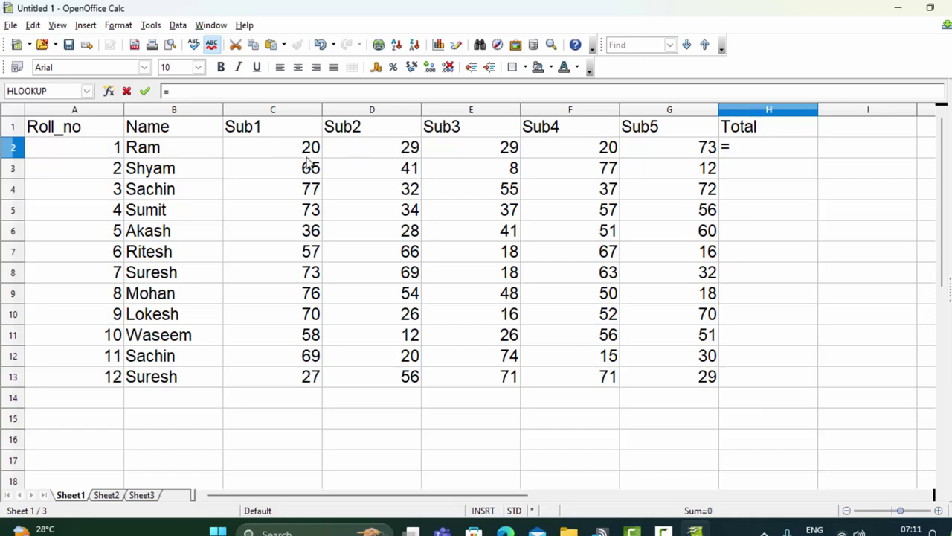
type("sum(")
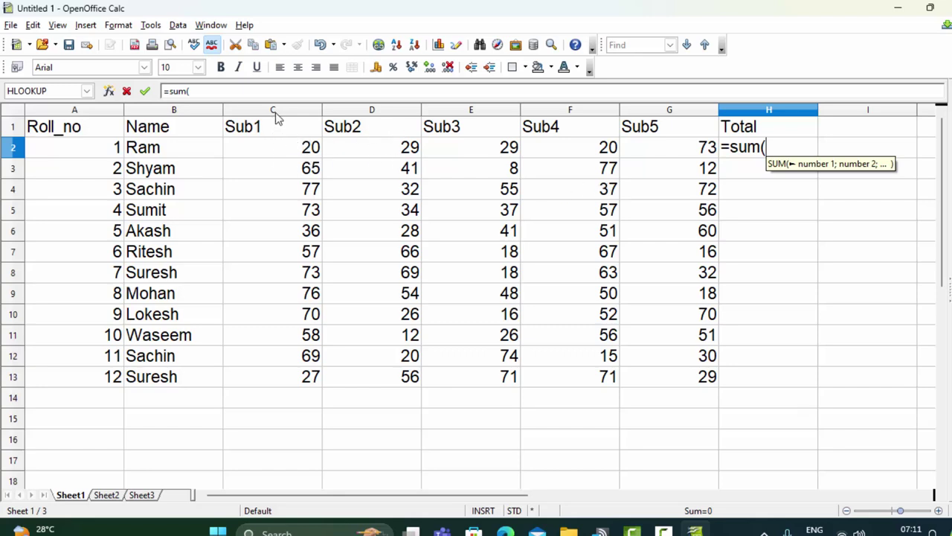
type("c")
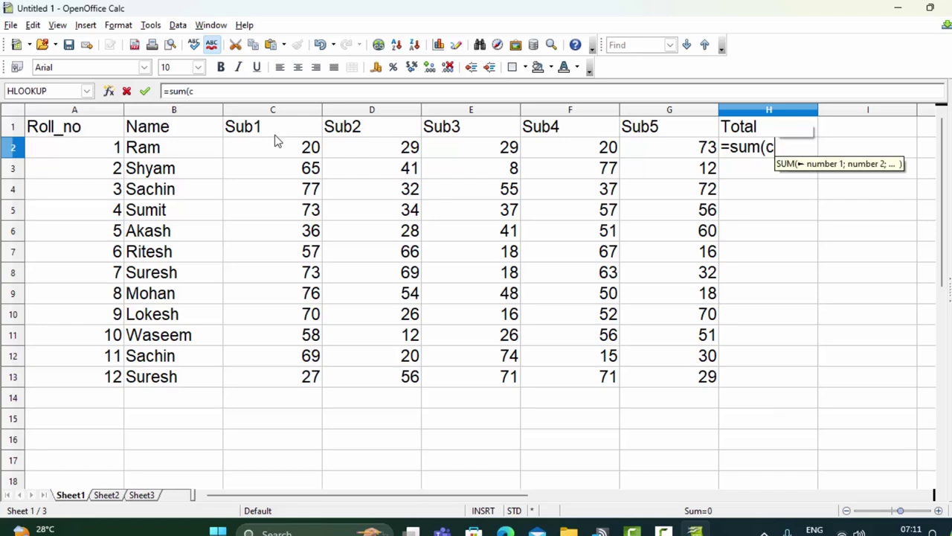
type("2:")
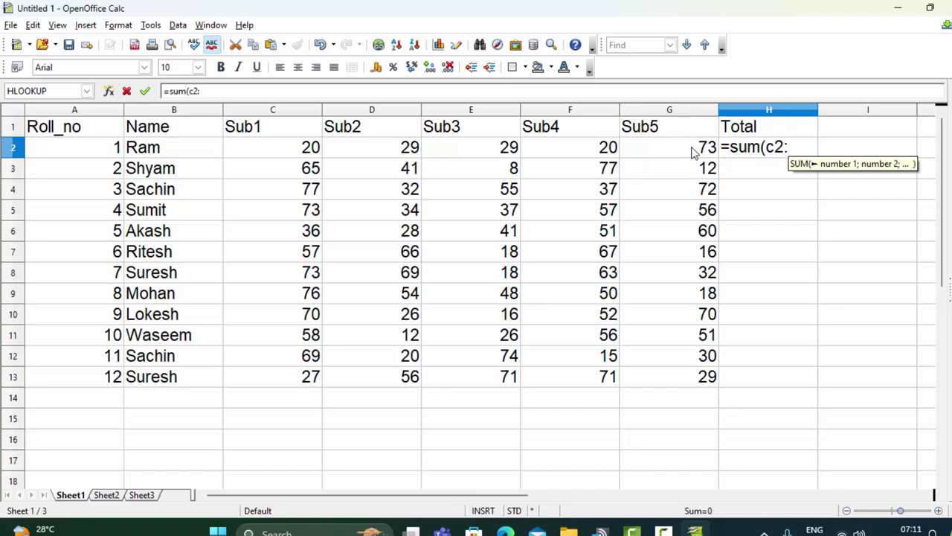
type("g2)")
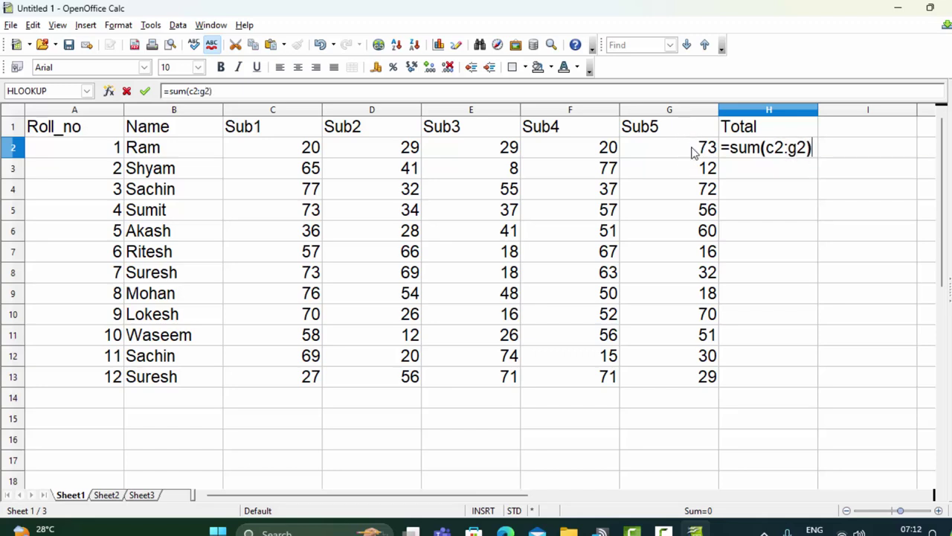
key("Return")
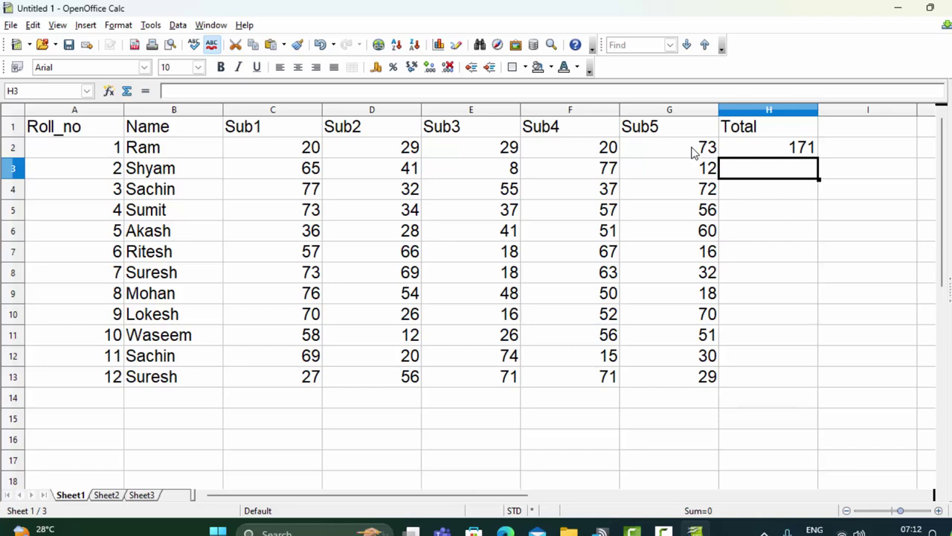
Step: Fill the H2 total formula down to H13 so every student has a total
left_click(753, 149)
left_click_drag(819, 158, 825, 384)
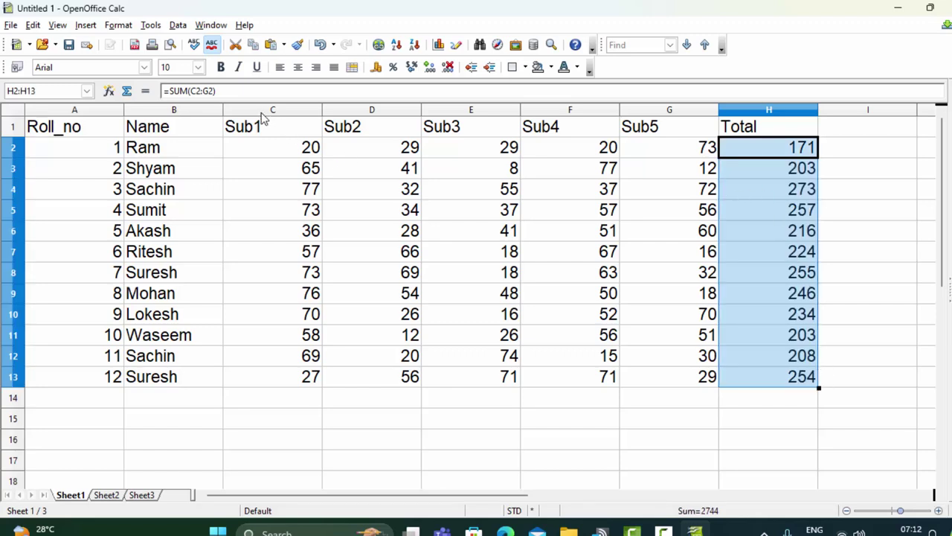
left_click(225, 91)
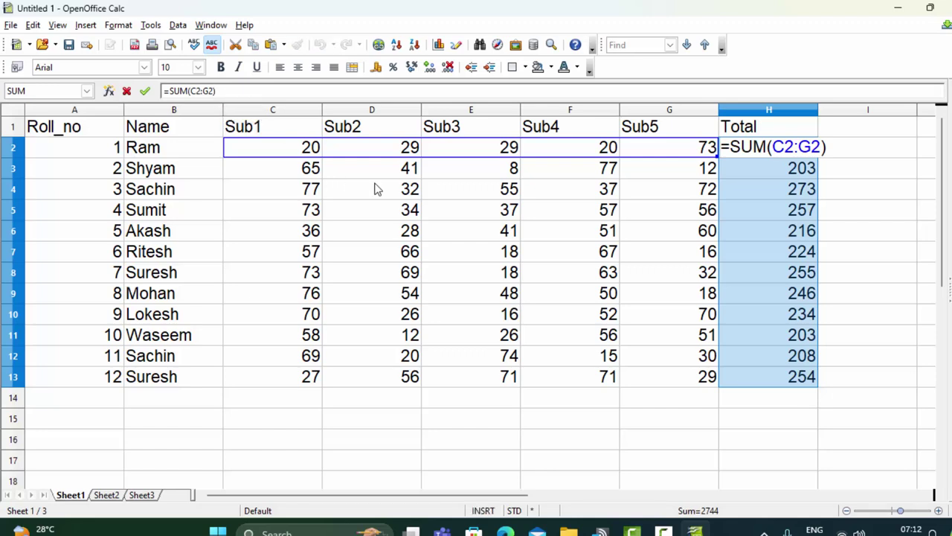
key("Return")
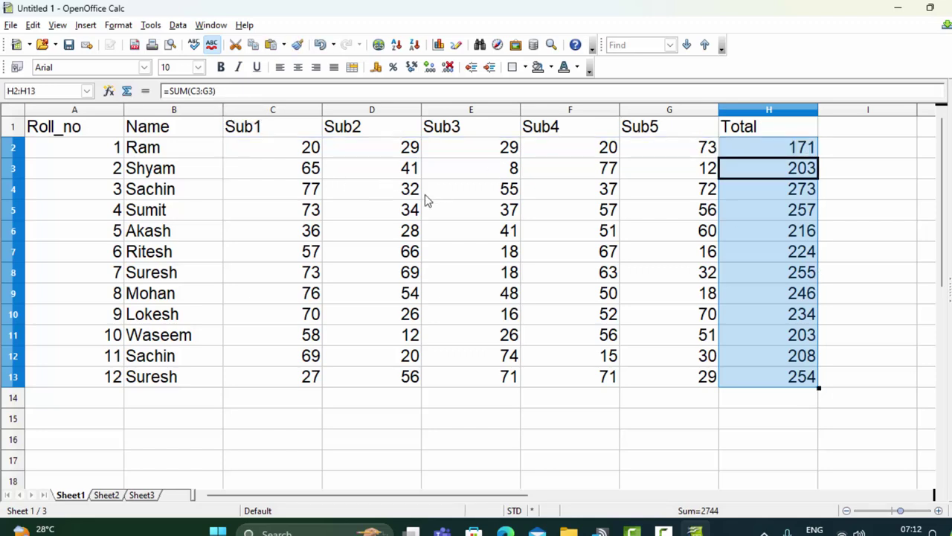
left_click(227, 170)
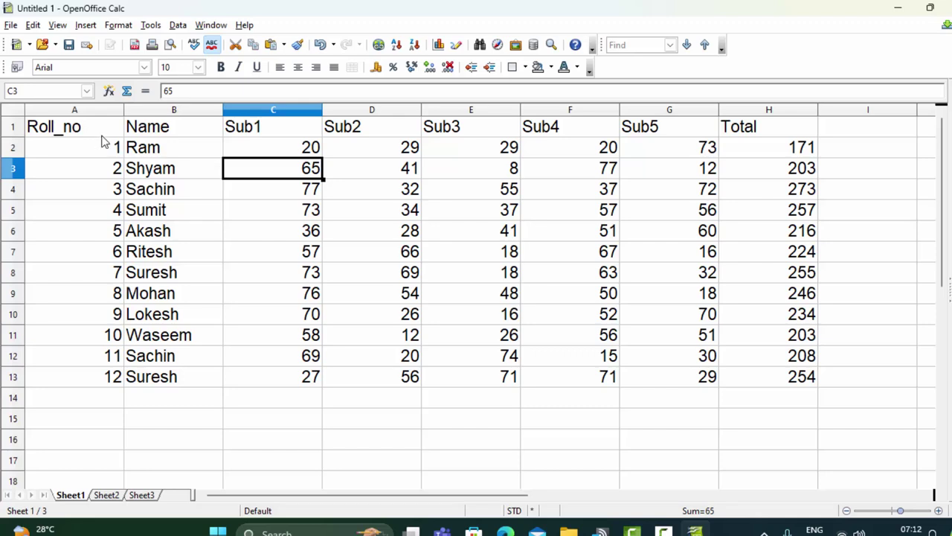
Step: Apply All Borders to the marks table A1:H13
mouse_move(103, 136)
left_mouse_down()
mouse_move(780, 404)
mouse_move(795, 381)
left_mouse_up()
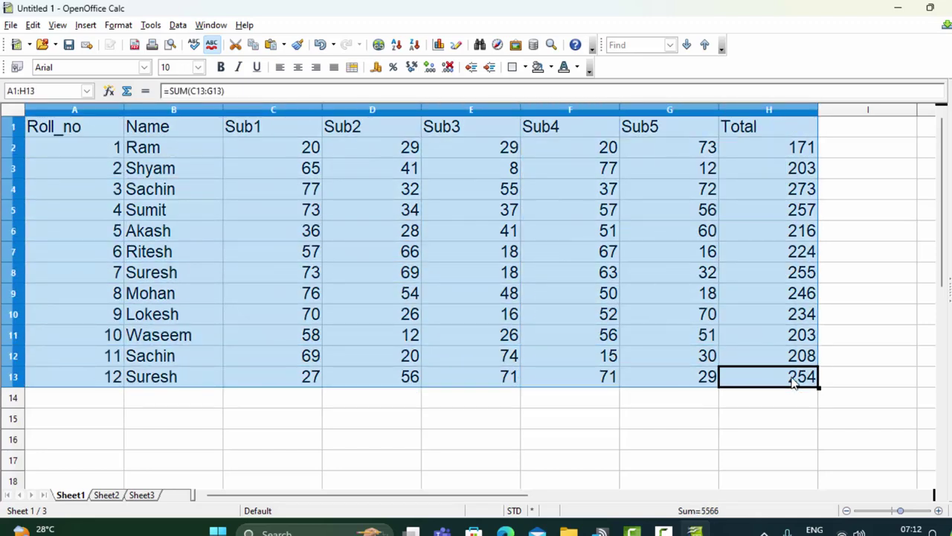
left_click(524, 68)
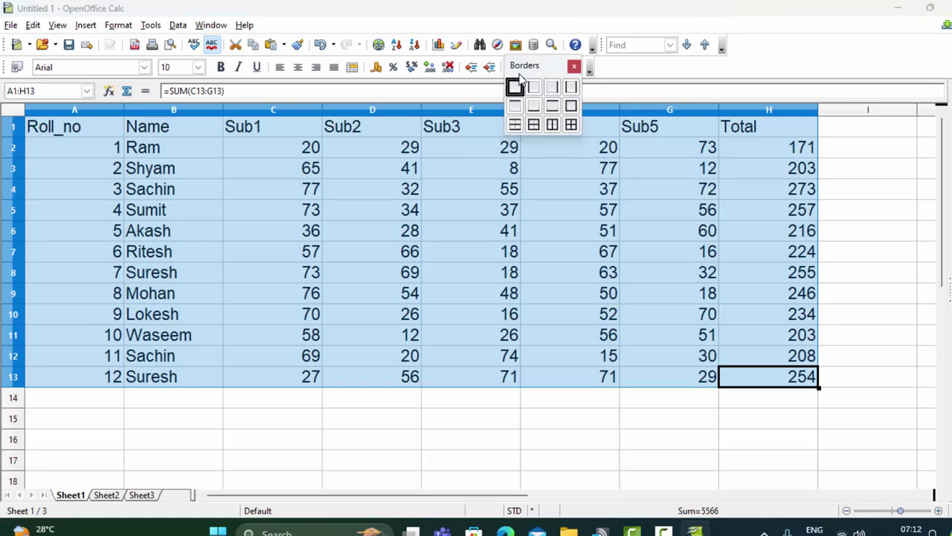
left_click(570, 128)
left_click(469, 418)
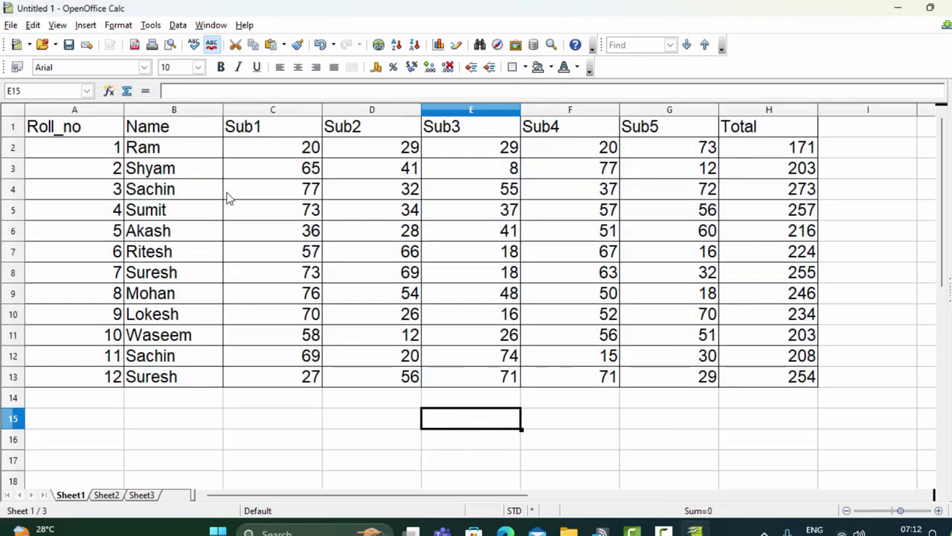
left_click_drag(100, 134, 386, 127)
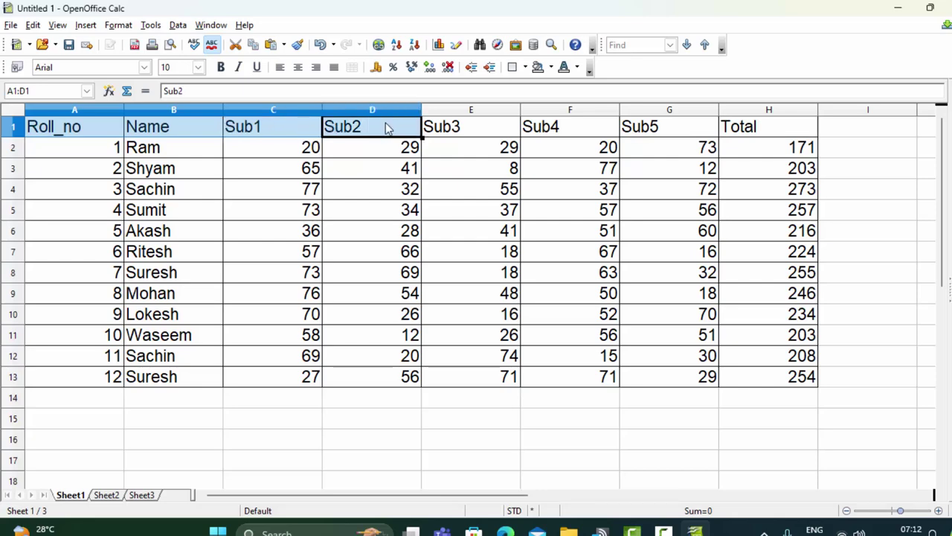
left_click_drag(386, 128, 766, 377)
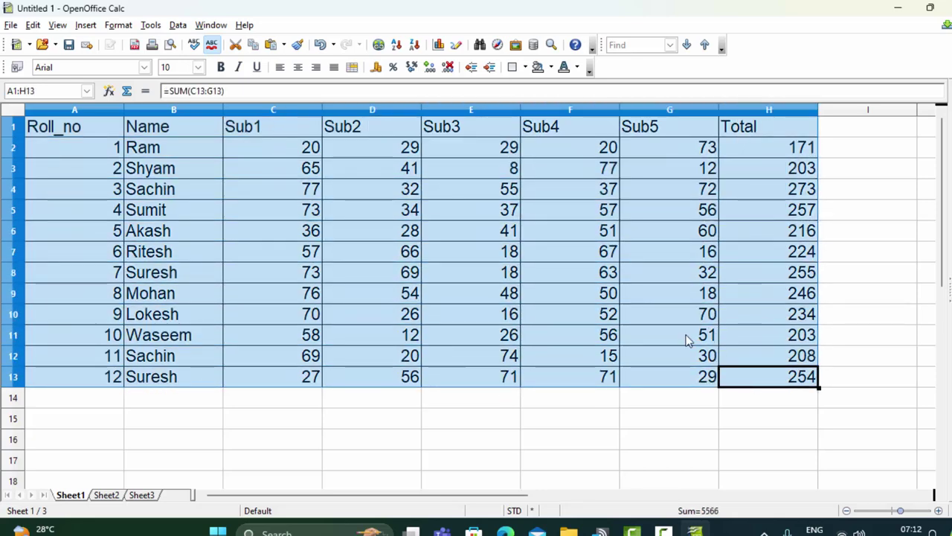
left_click(393, 217)
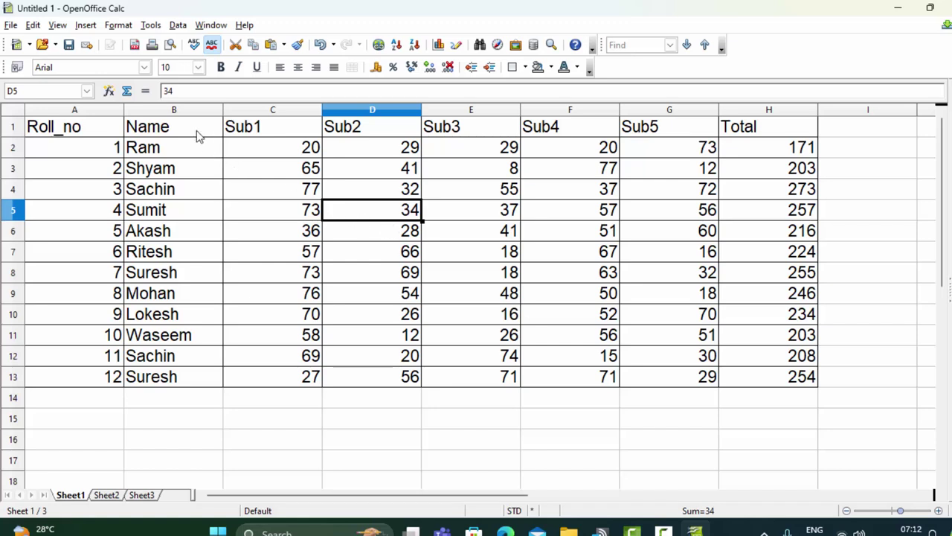
Step: Create a pivot table from the marks: Roll_no as page field, Name as column field, Total summed
left_click(177, 25)
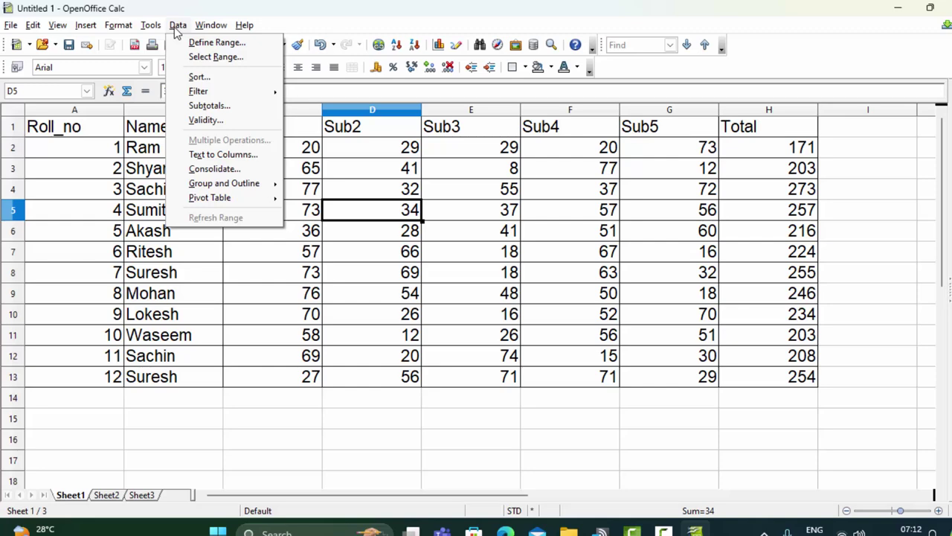
mouse_move(211, 198)
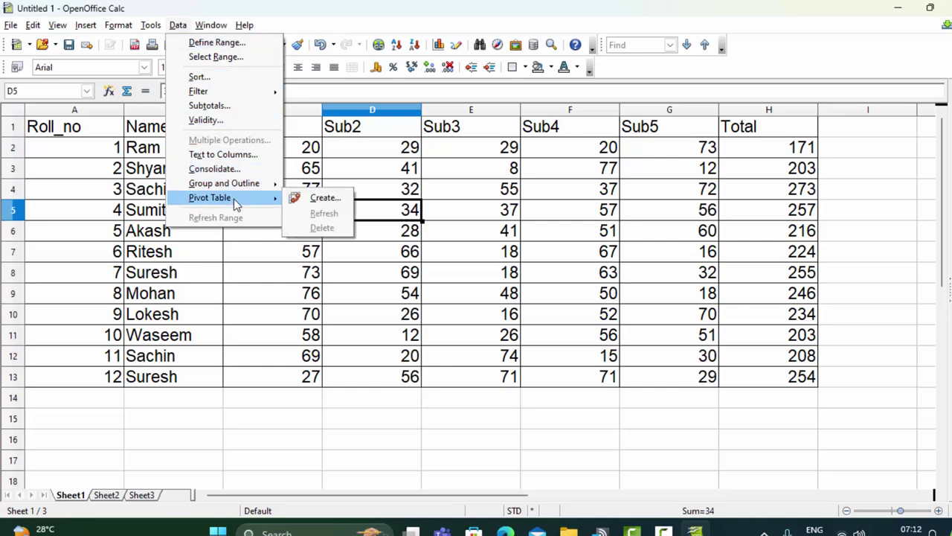
left_click(316, 198)
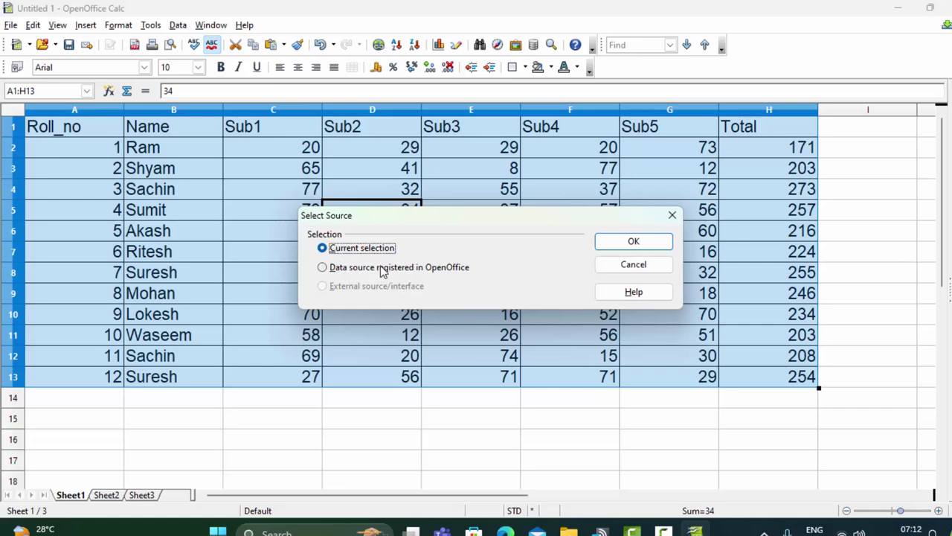
left_click(634, 244)
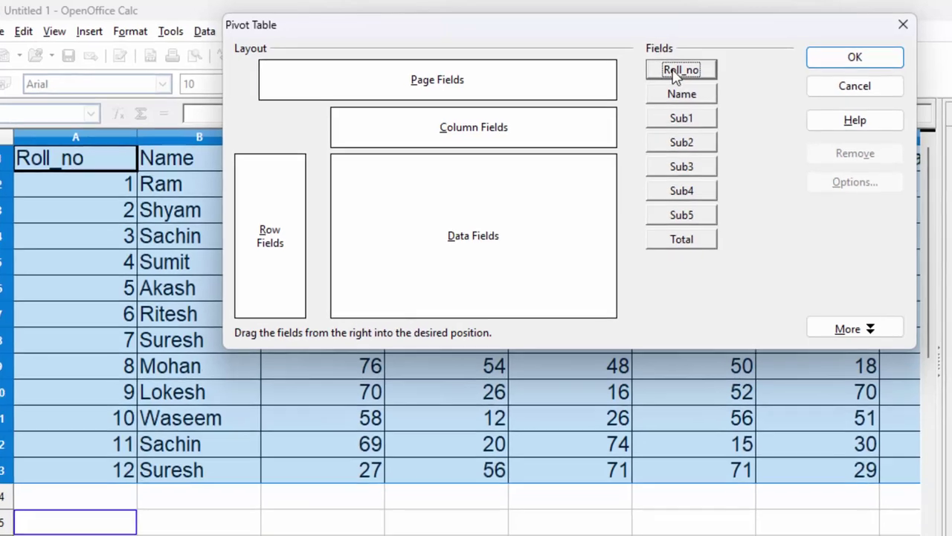
left_click_drag(675, 72, 314, 121)
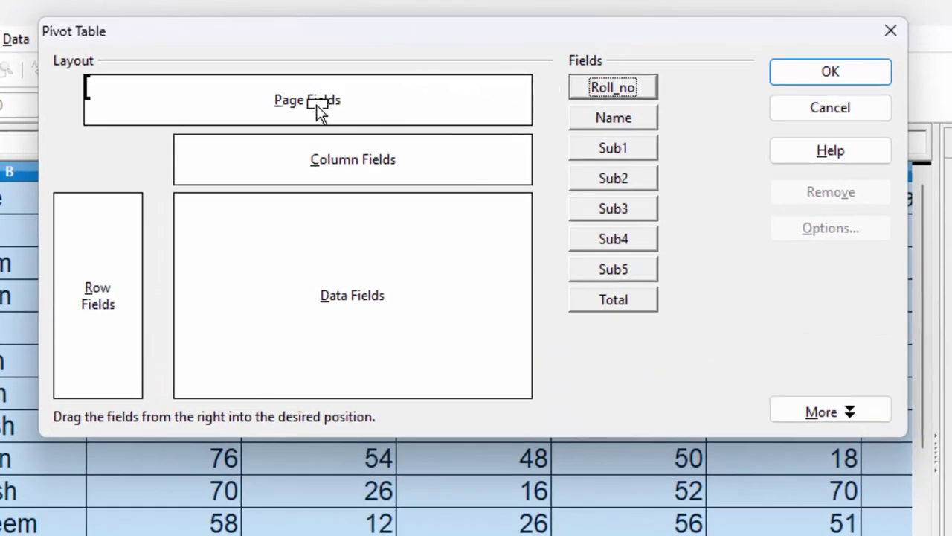
left_click_drag(314, 121, 314, 122)
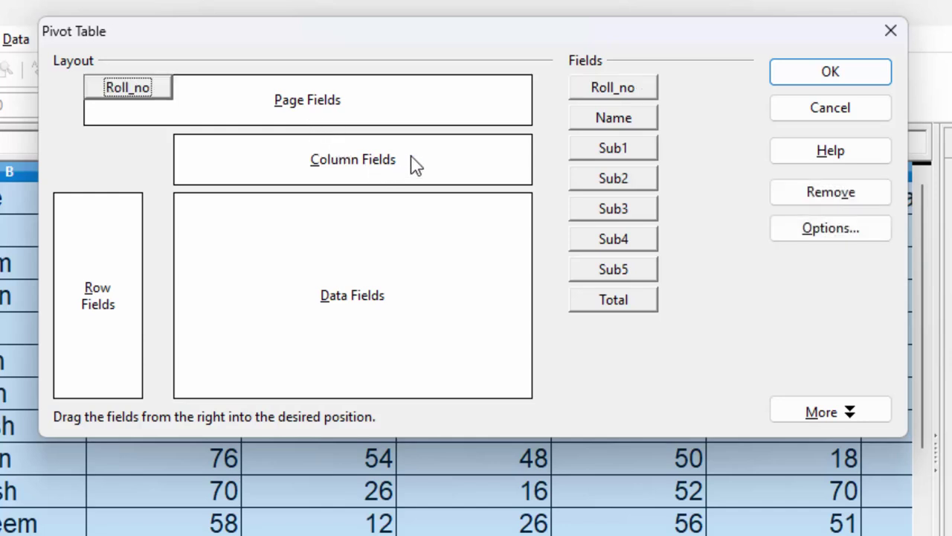
left_click(606, 122)
left_click_drag(599, 113, 408, 158)
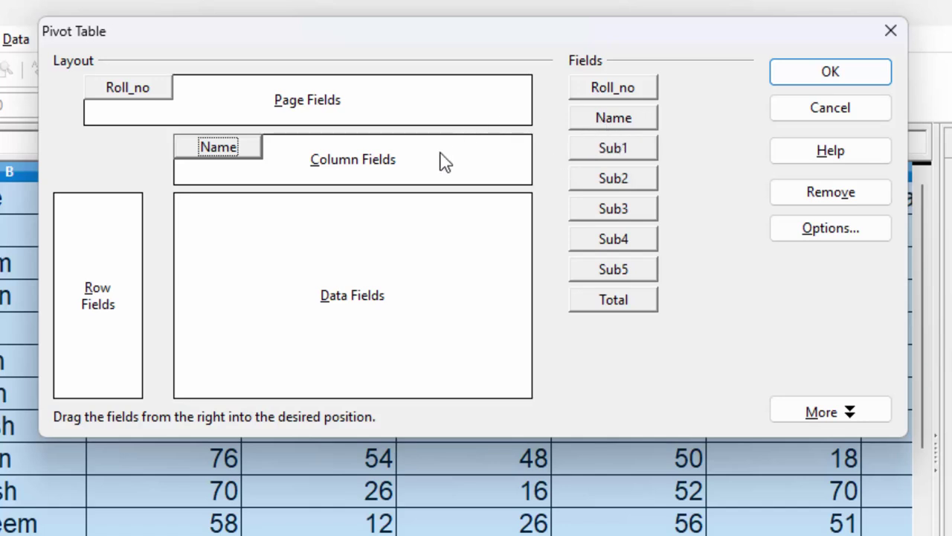
mouse_move(618, 299)
left_mouse_down()
mouse_move(308, 285)
mouse_move(206, 294)
mouse_move(290, 287)
left_mouse_up()
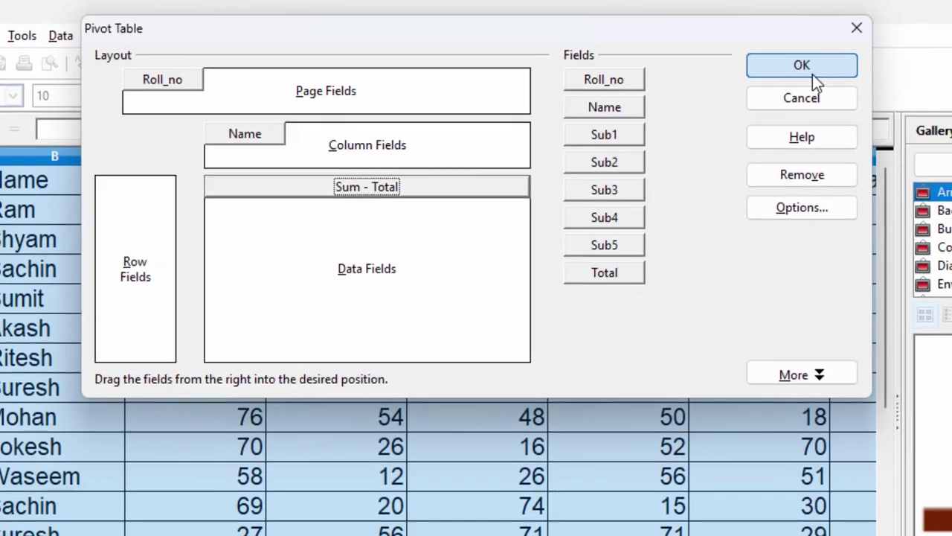
left_click(812, 74)
Step: Filter the pivot table to Roll_no 4
scroll(312, 413, "down", 2)
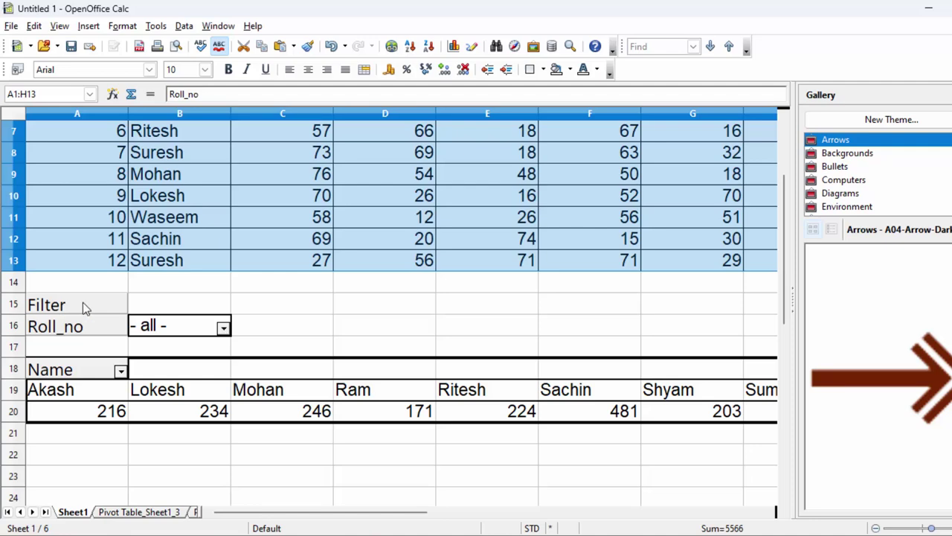
left_click(84, 306)
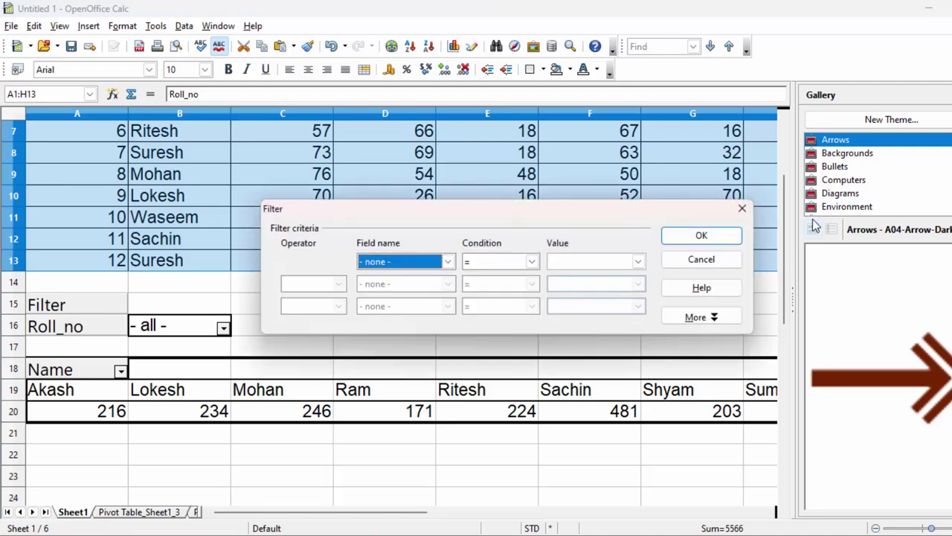
left_click(742, 208)
left_click(224, 328)
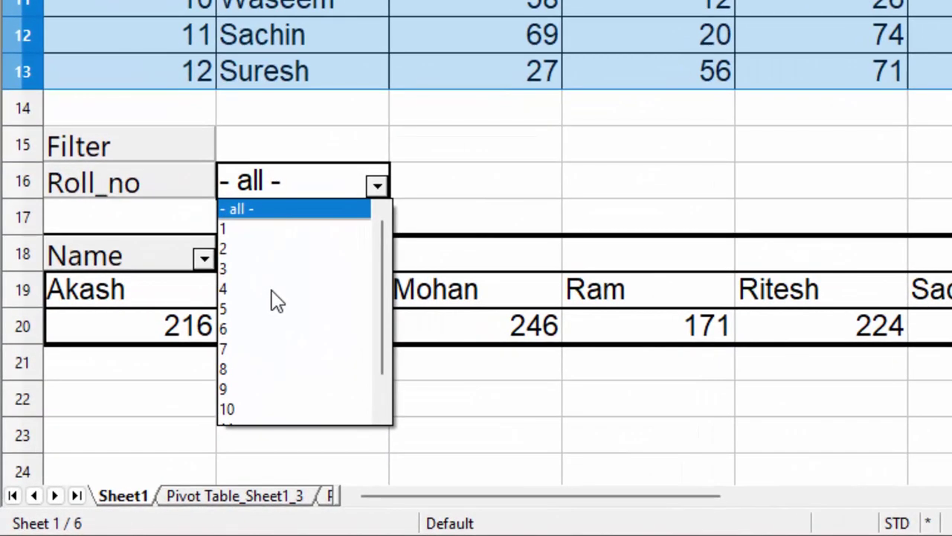
left_click(163, 389)
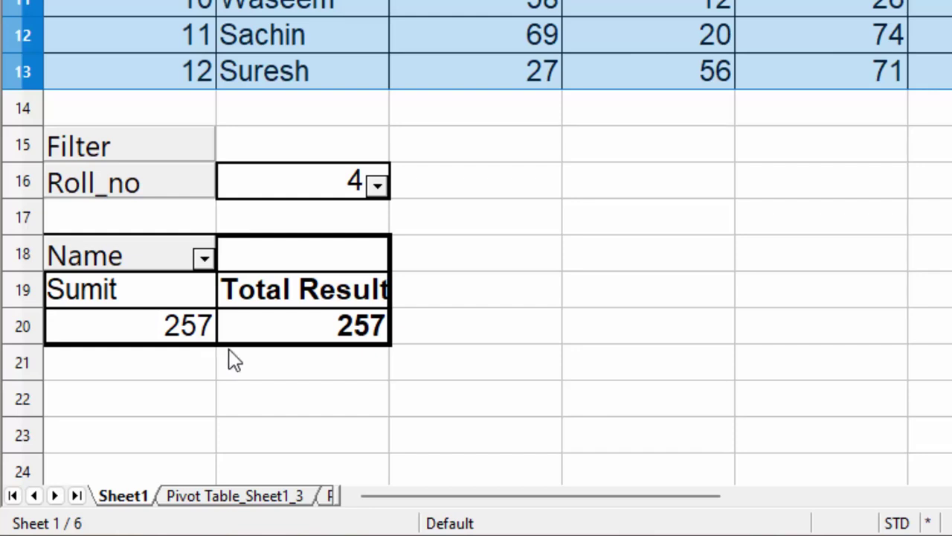
Step: Restrict the pivot's Name filter to Shyam only
left_click(279, 335)
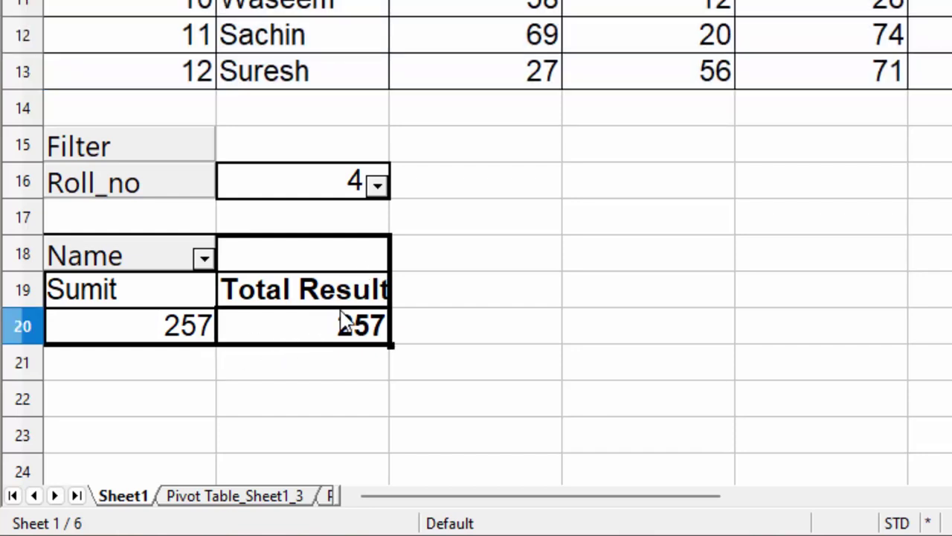
left_click(203, 258)
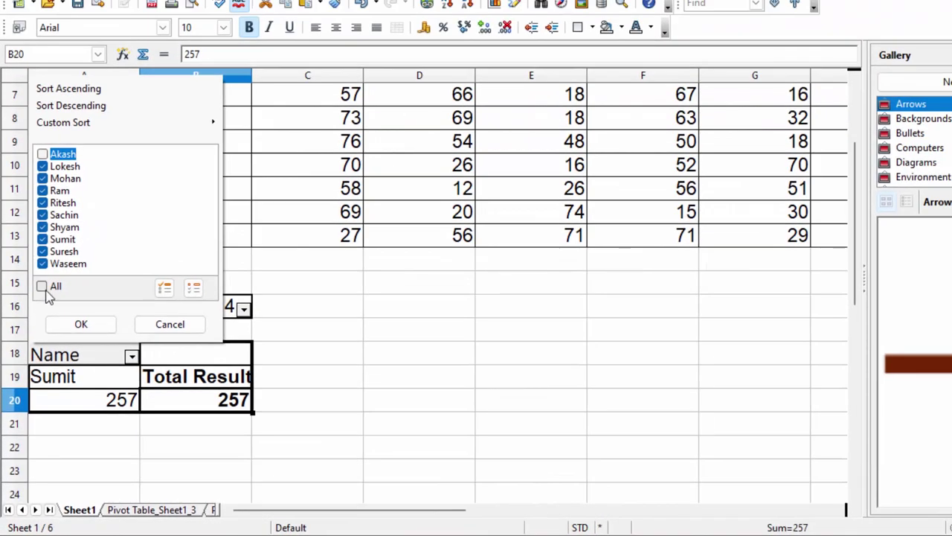
left_click(43, 289)
left_click(44, 289)
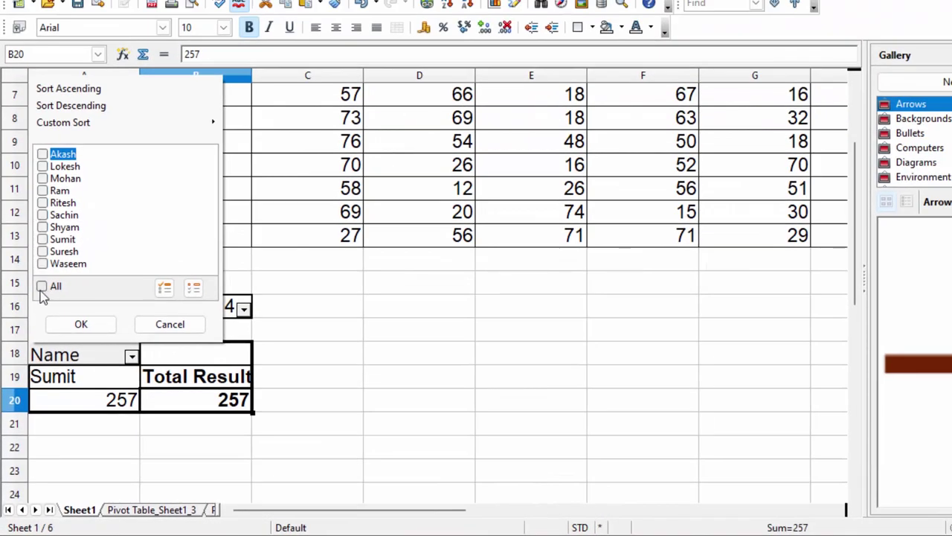
left_click(42, 227)
left_click(95, 325)
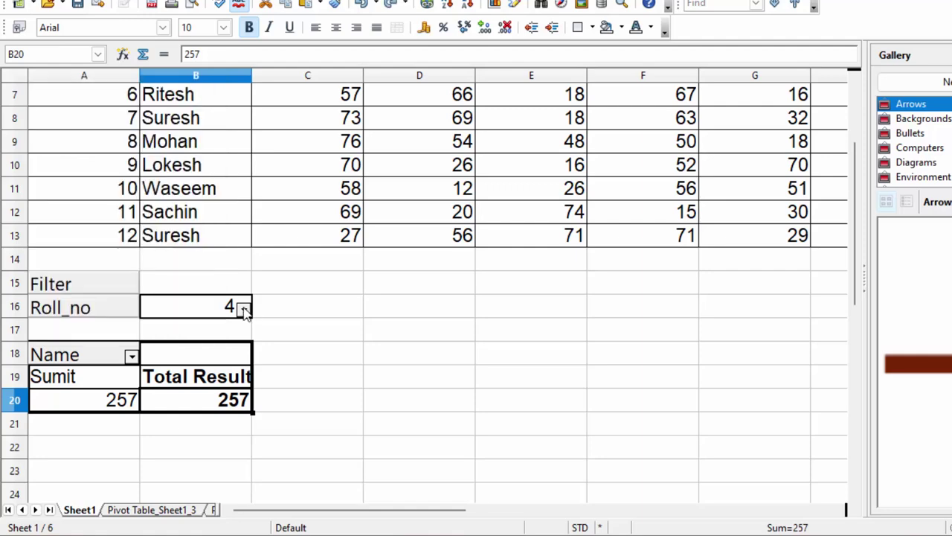
Step: Switch the Roll_no filter to 7, showing Suresh's total of 255
left_click(244, 308)
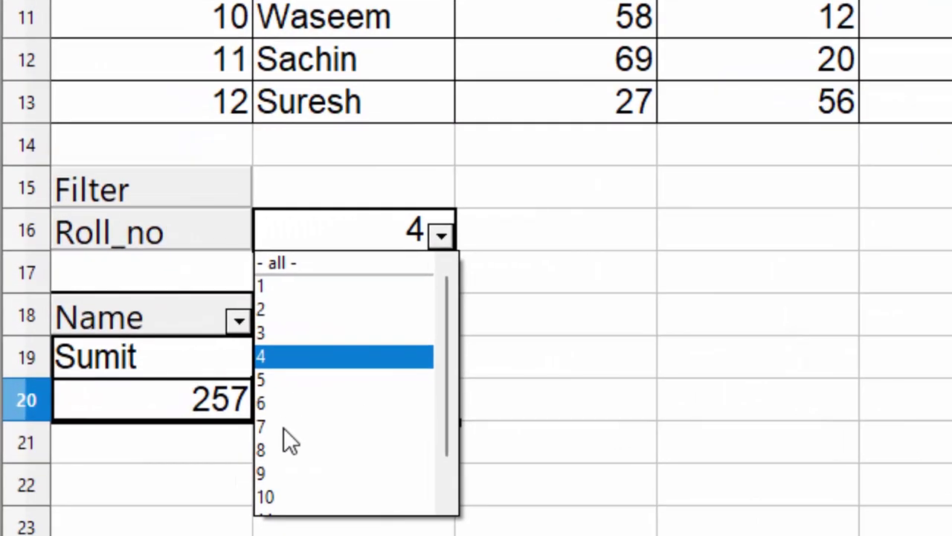
left_click(284, 426)
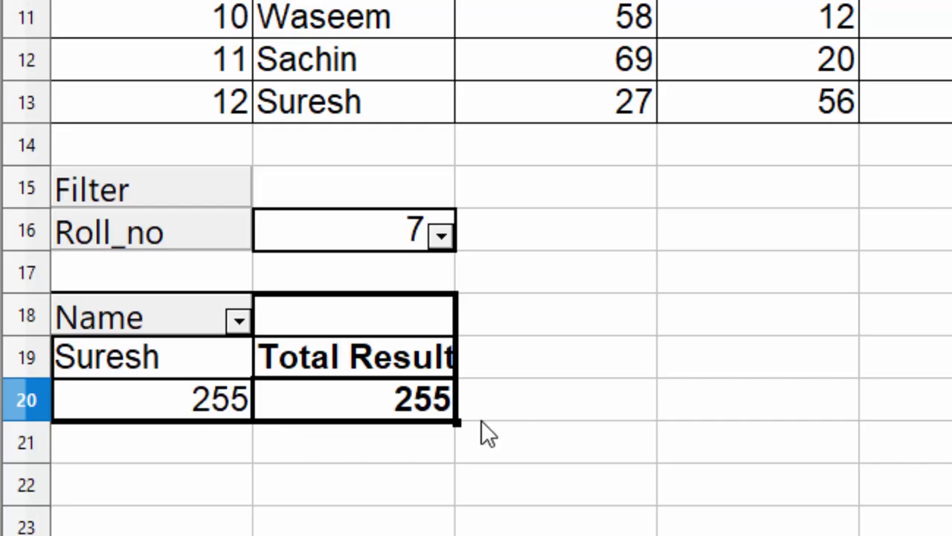
scroll(476, 372, "up", 2)
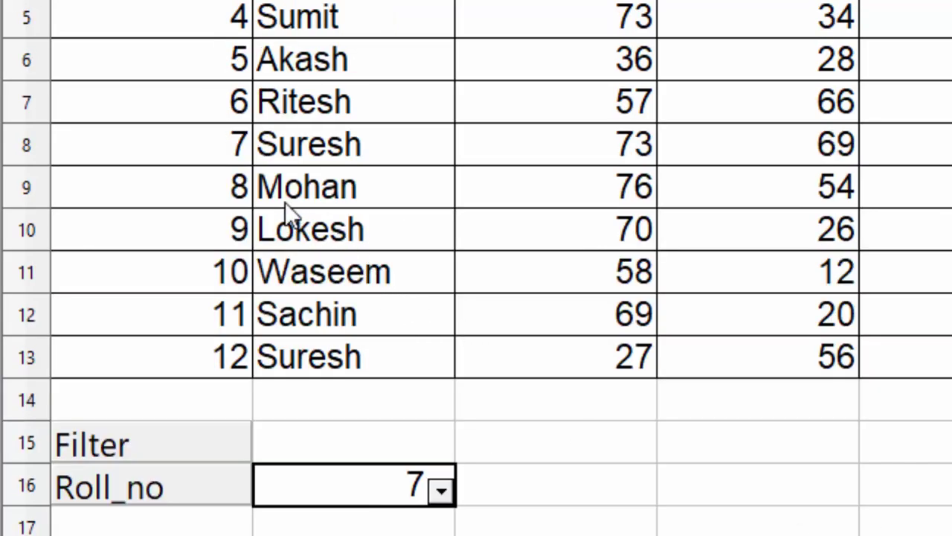
Step: Shade Suresh's row A8:H8 with Cyan 1 background
left_click_drag(124, 314, 854, 320)
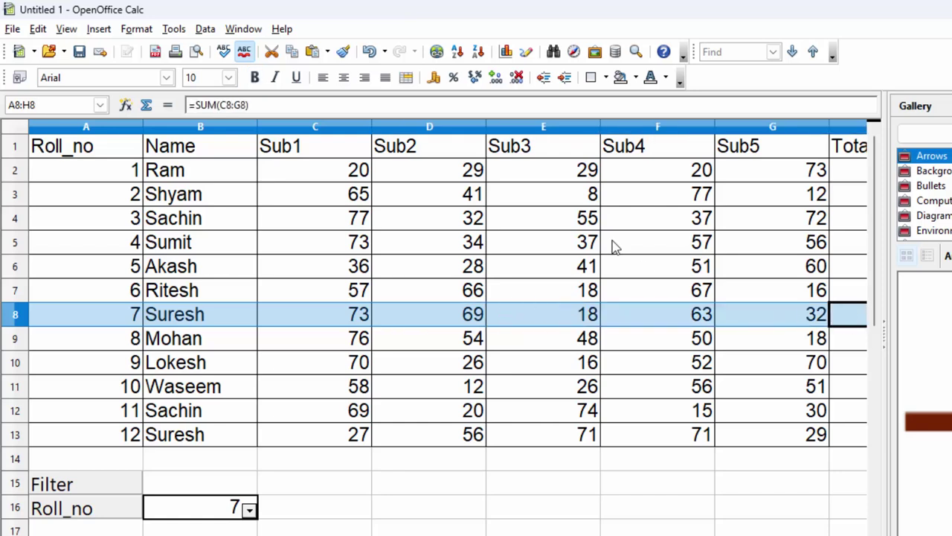
left_click(637, 79)
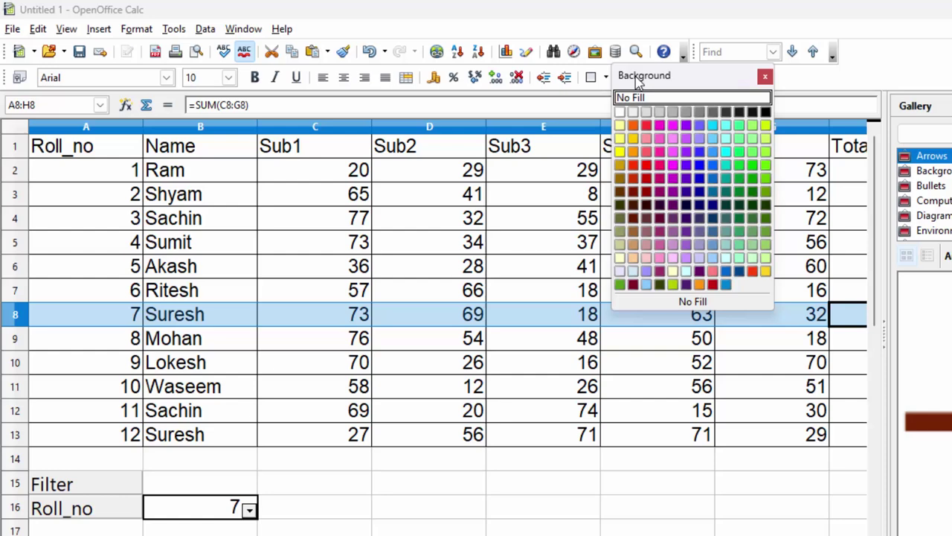
left_click(726, 140)
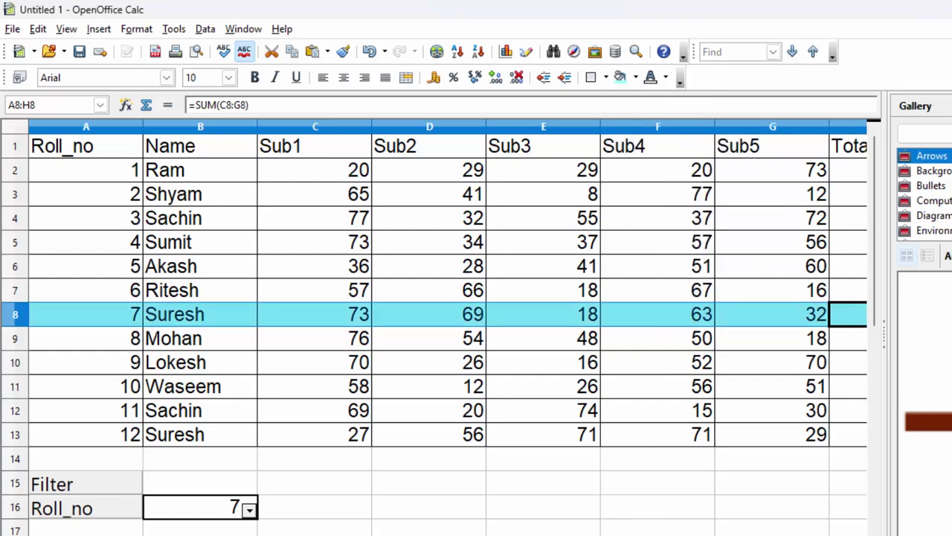
Step: Filter the pivot to Roll_no 10, showing Waseem's 203, and select his row 11
scroll(397, 522, "down", 1)
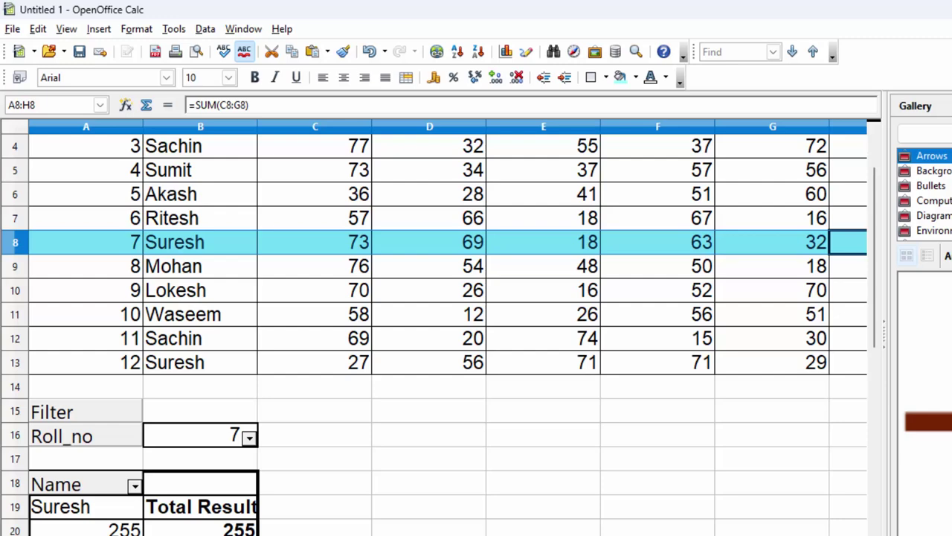
scroll(447, 328, "right", 2)
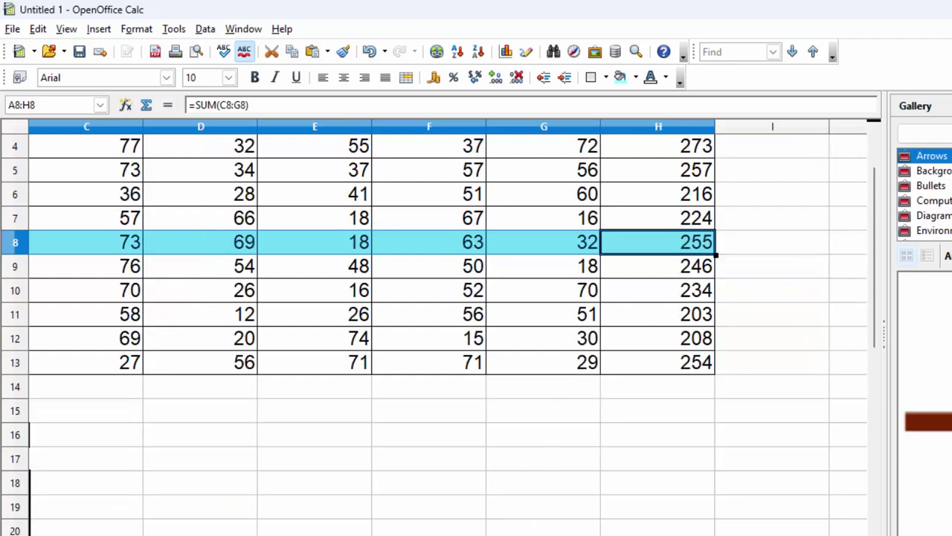
scroll(251, 513, "left", 2)
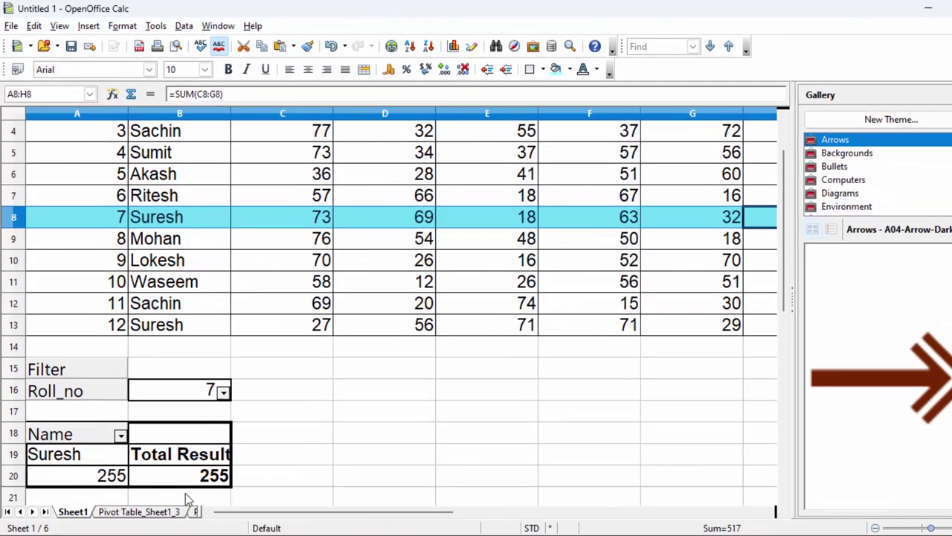
left_click(223, 393)
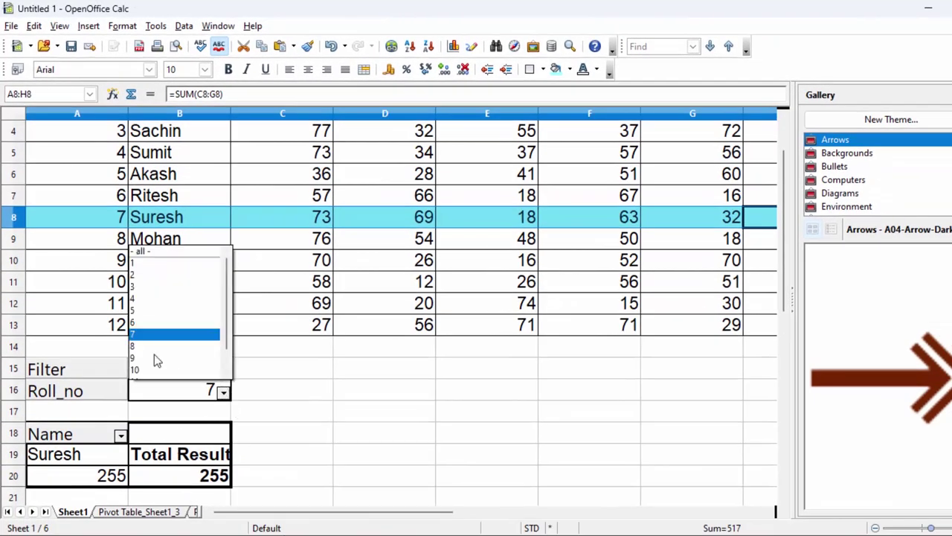
left_click(137, 370)
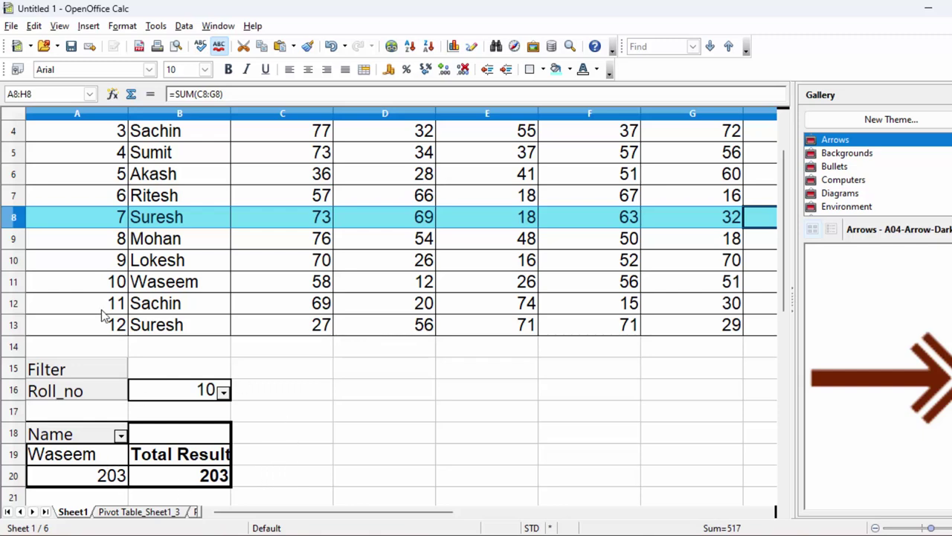
left_click_drag(79, 290, 763, 293)
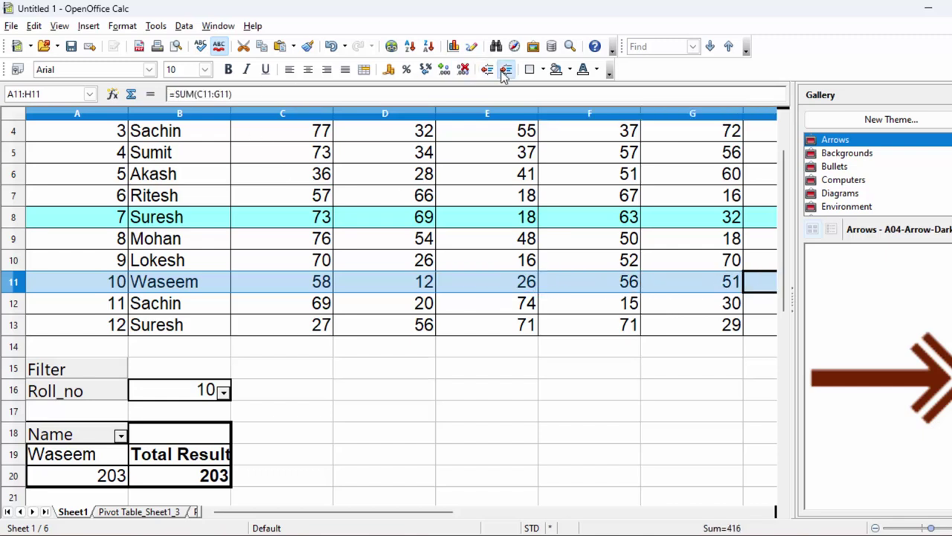
Step: Shade Waseem's row 11 green
left_click(571, 70)
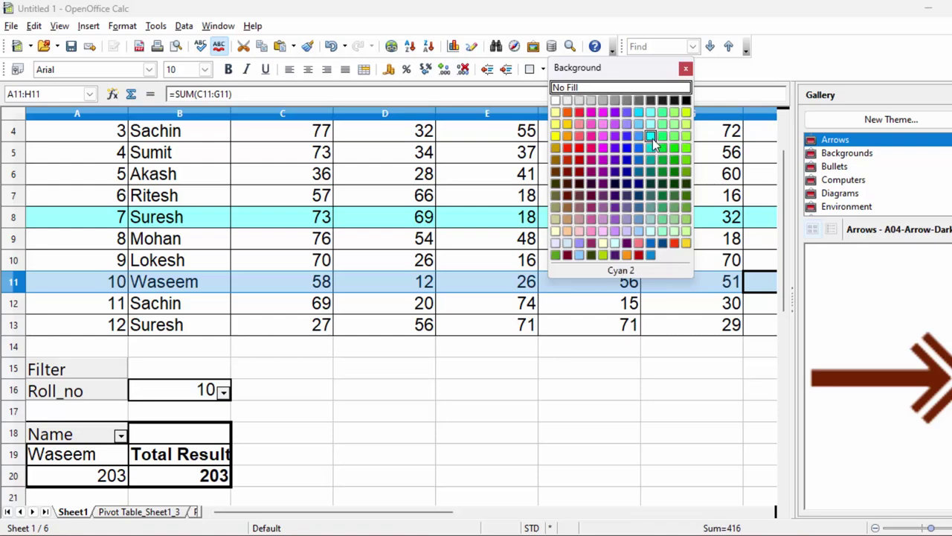
left_click(674, 113)
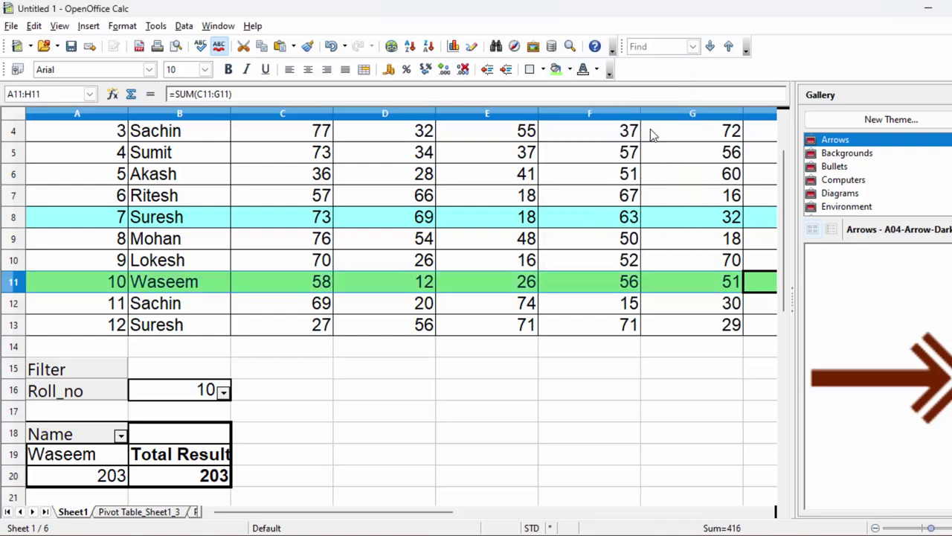
left_click_drag(415, 516, 442, 516)
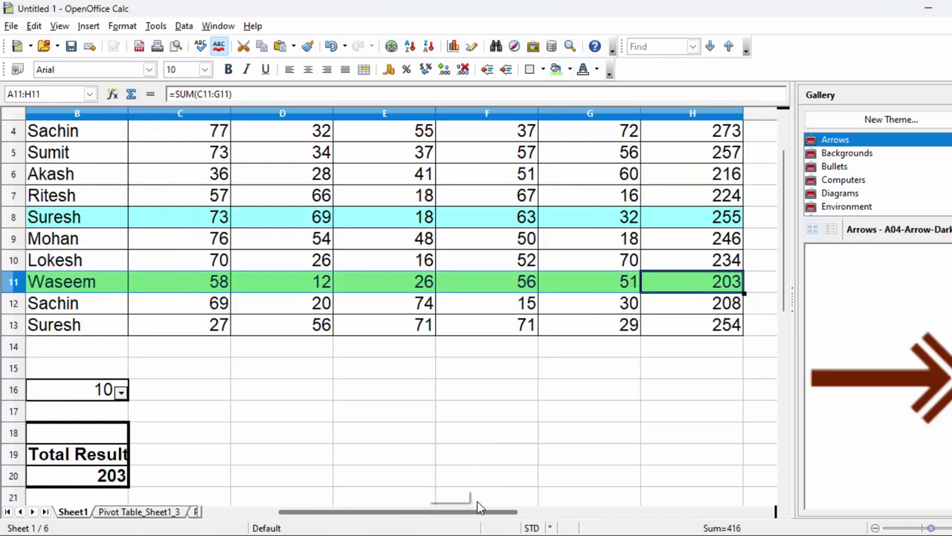
Step: Set the pivot's Roll_no filter to 4, showing Sumit's total of 257
left_click(121, 392)
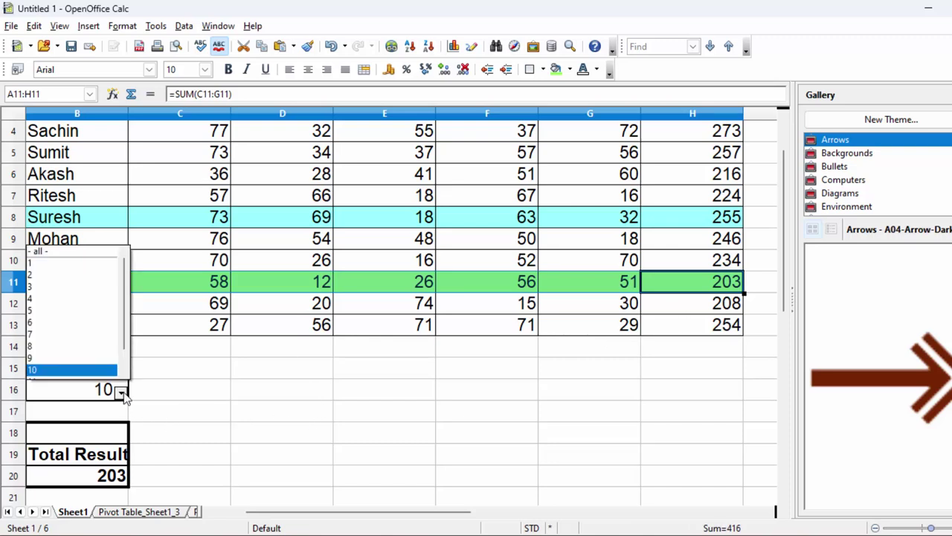
left_click(39, 300)
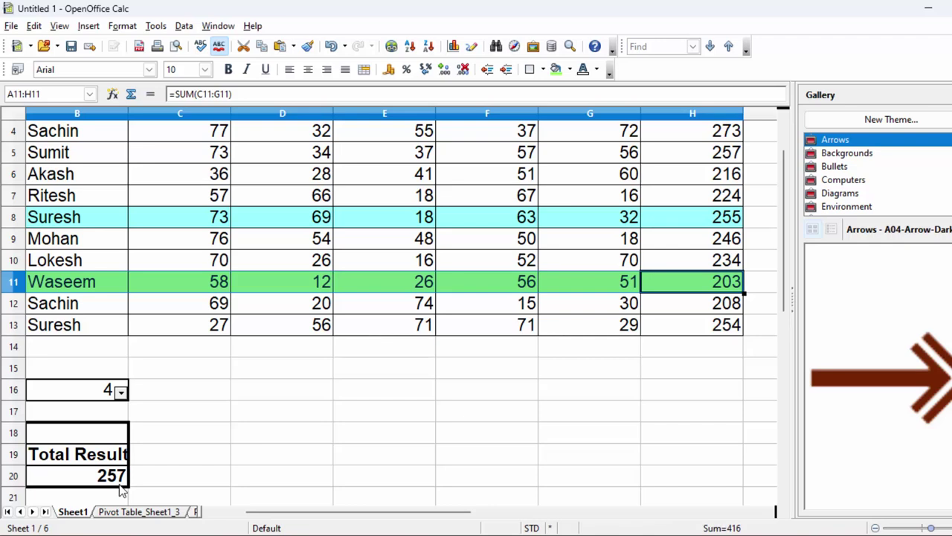
left_click_drag(304, 513, 249, 512)
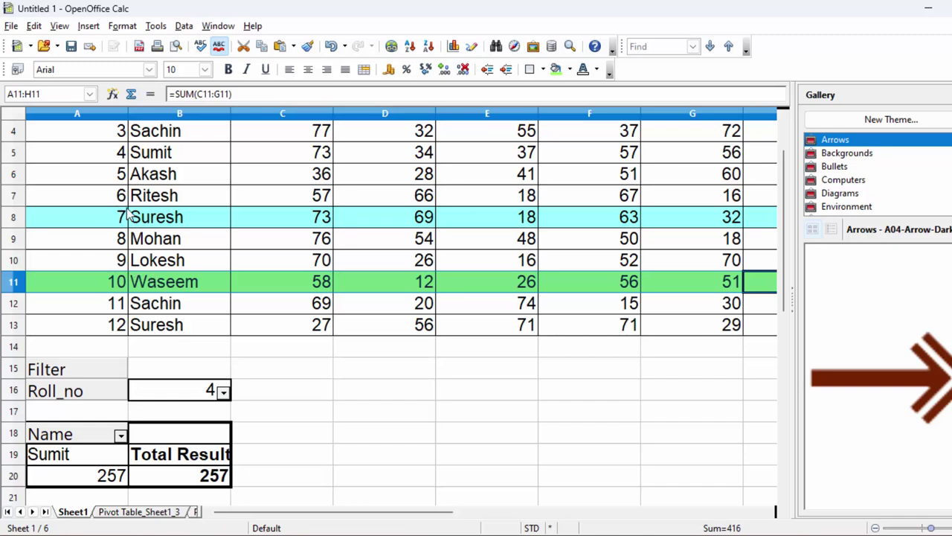
Step: Shade Sumit's row A5:H5 with a yellow background
left_click_drag(94, 156, 748, 149)
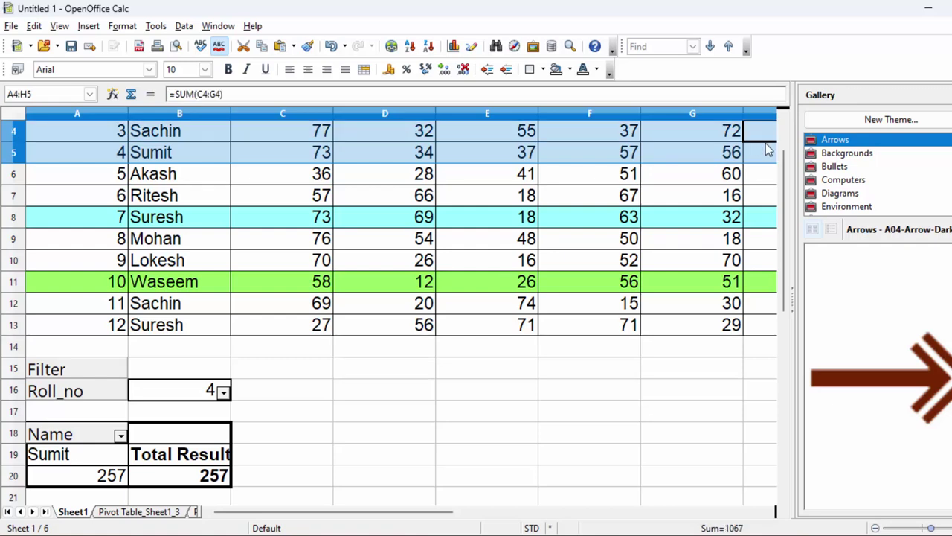
left_click_drag(748, 149, 203, 163)
left_click_drag(95, 149, 103, 151)
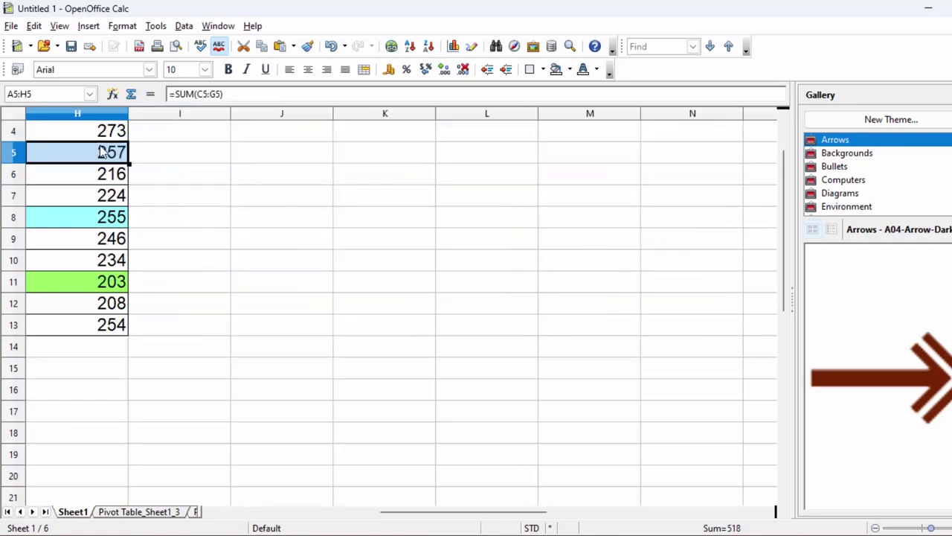
left_click(571, 71)
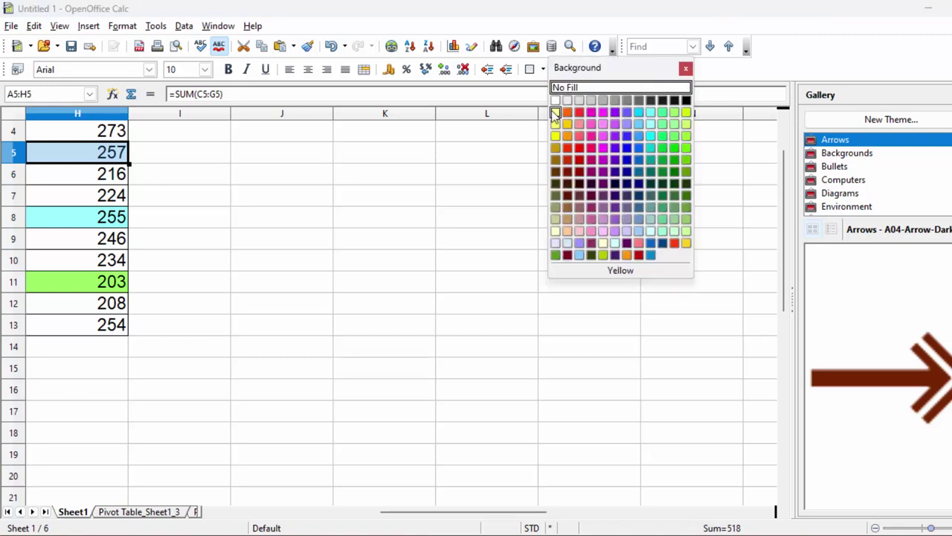
left_click(553, 115)
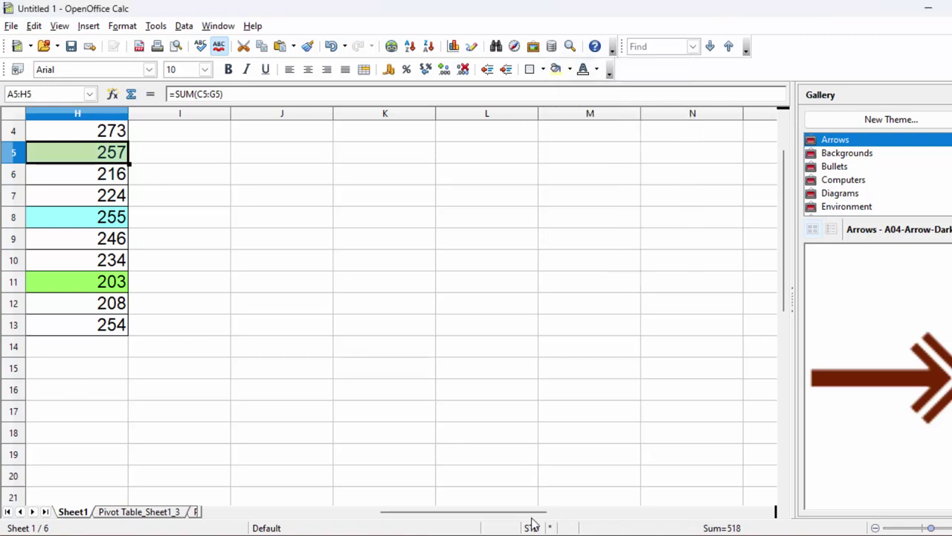
left_click_drag(542, 513, 406, 521)
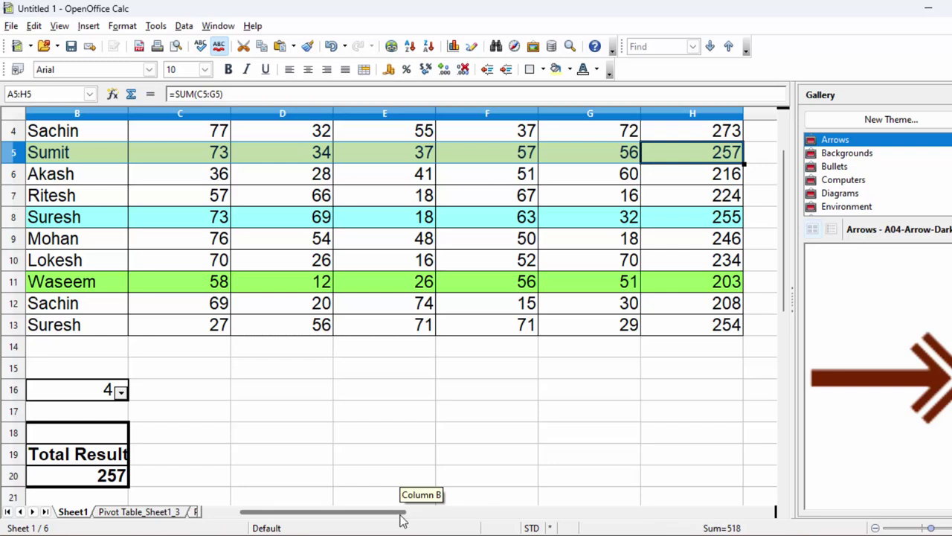
left_click(252, 413)
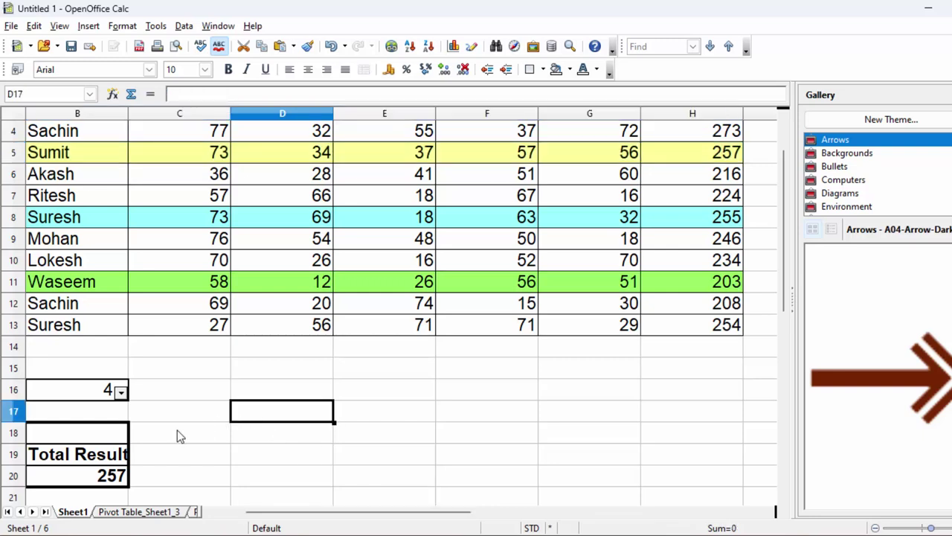
Step: Confirm the Roll_no filter stays at 4 and select the whole pivot table
left_click(120, 393)
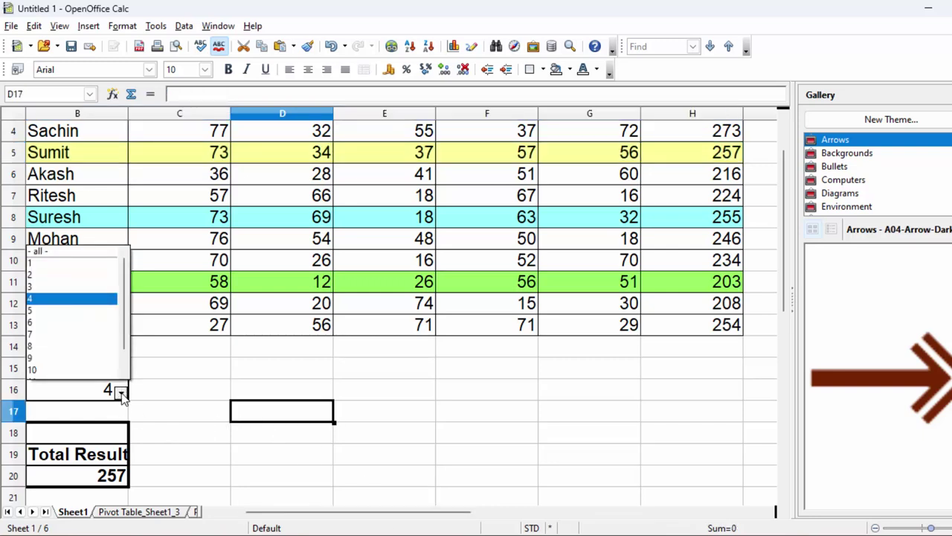
left_click(121, 395)
mouse_move(228, 484)
left_mouse_down()
mouse_move(198, 484)
mouse_move(93, 440)
mouse_move(51, 387)
left_mouse_up()
Step: Delete the existing Roll_no pivot table
right_click(67, 380)
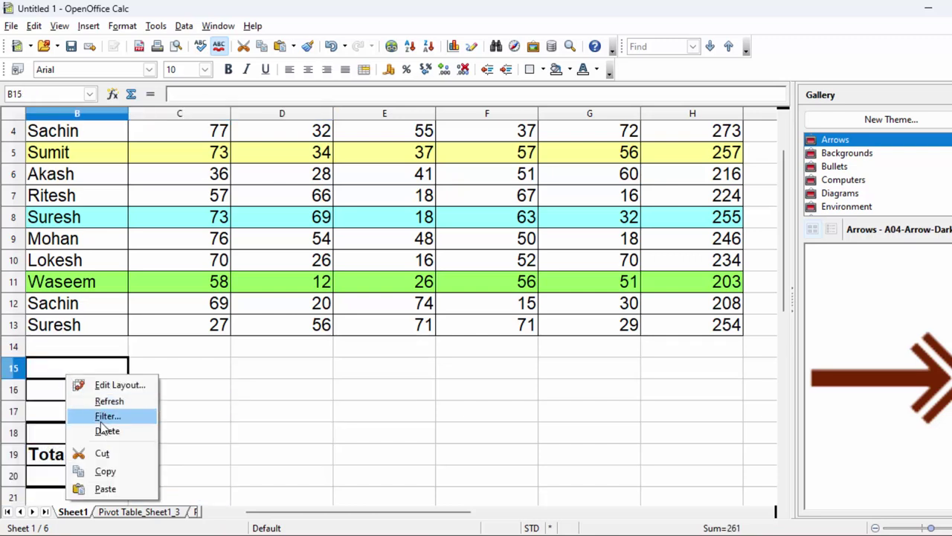
left_click(108, 431)
left_click(131, 407)
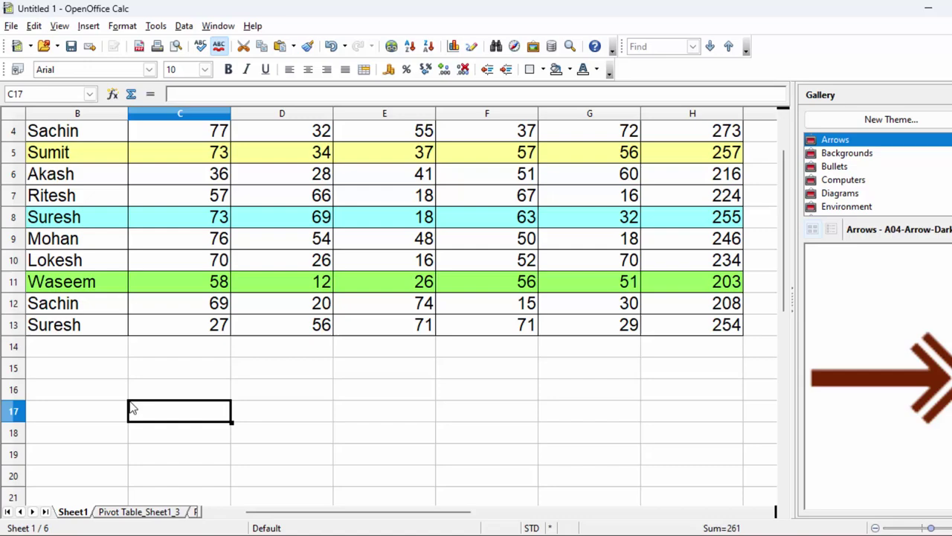
Step: Create a new pivot table from the marks with Name as page filter and Total as data
left_click(242, 202)
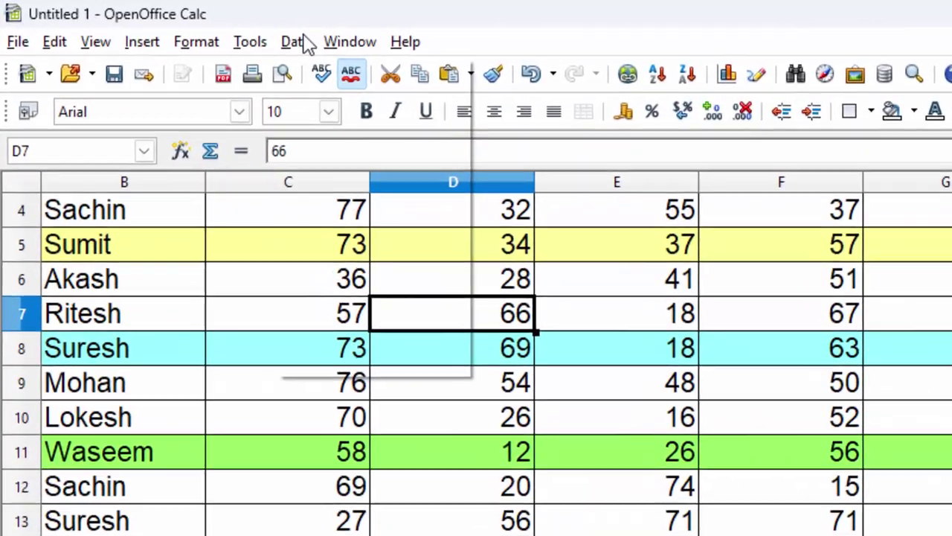
left_click(183, 25)
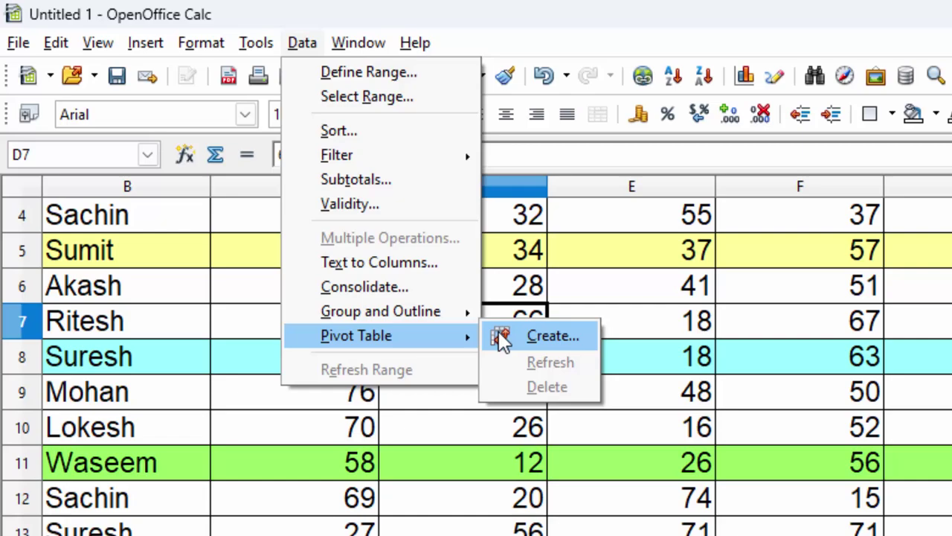
mouse_move(362, 341)
left_click(500, 334)
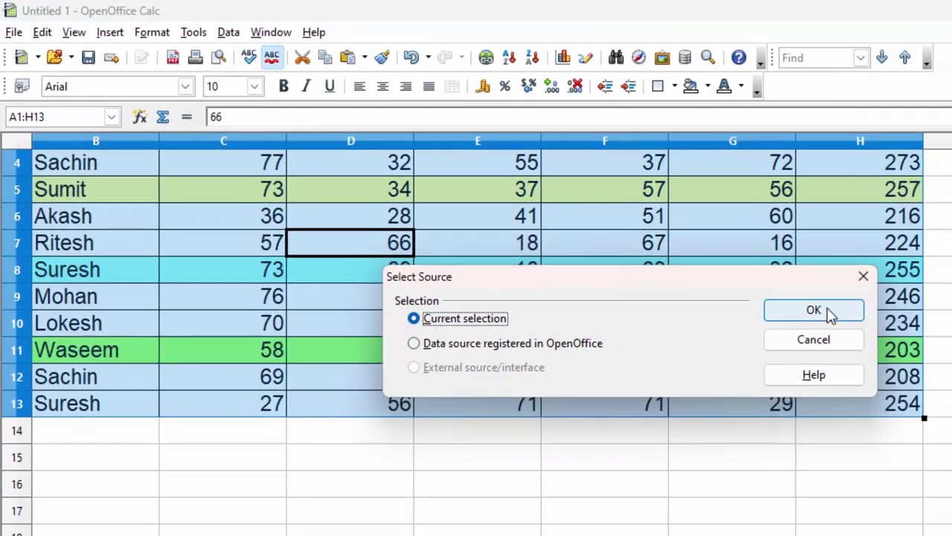
left_click(822, 311)
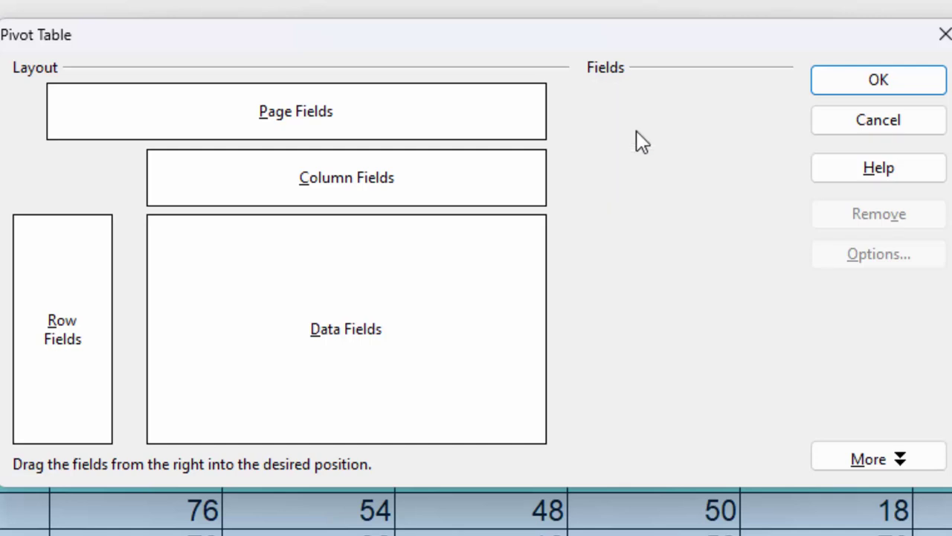
left_click_drag(642, 130, 398, 126)
left_click_drag(307, 110, 308, 110)
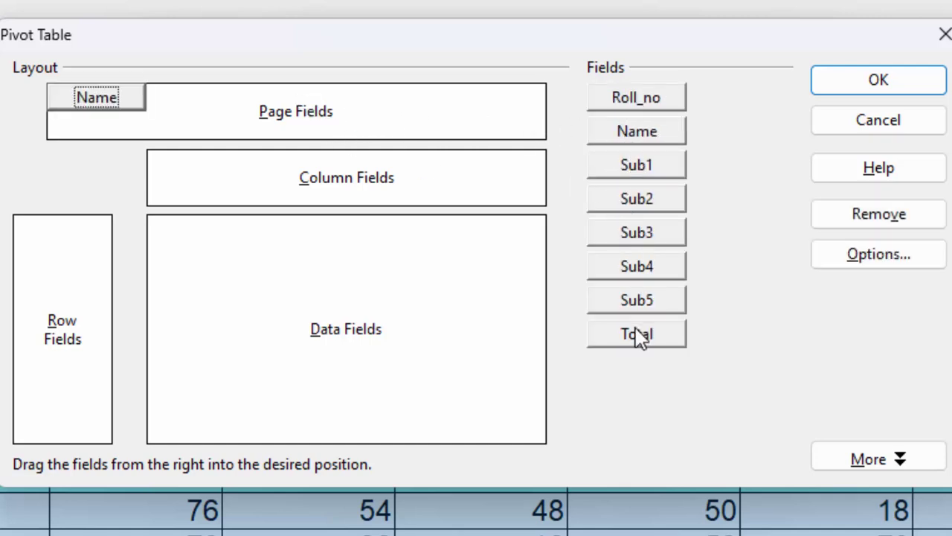
mouse_move(638, 334)
left_mouse_down()
mouse_move(366, 226)
mouse_move(362, 201)
left_mouse_up()
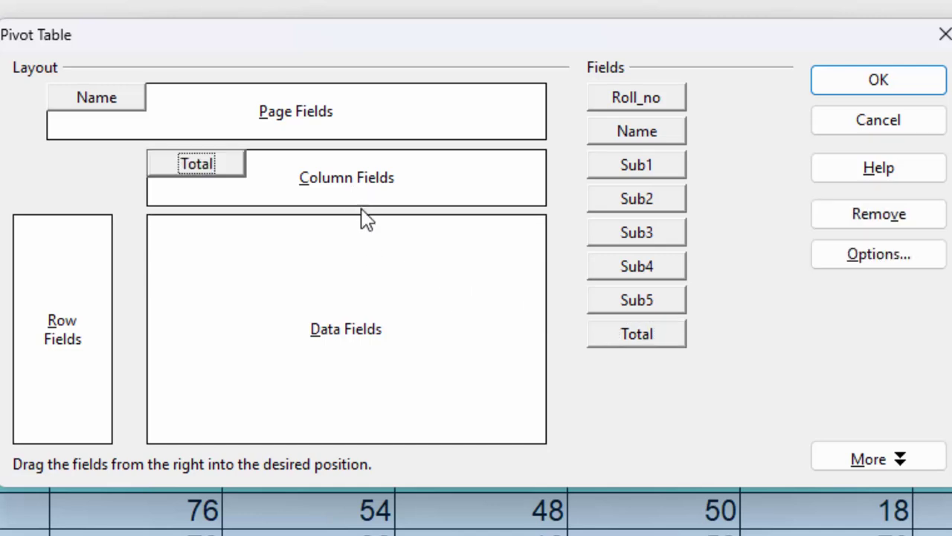
left_click(913, 90)
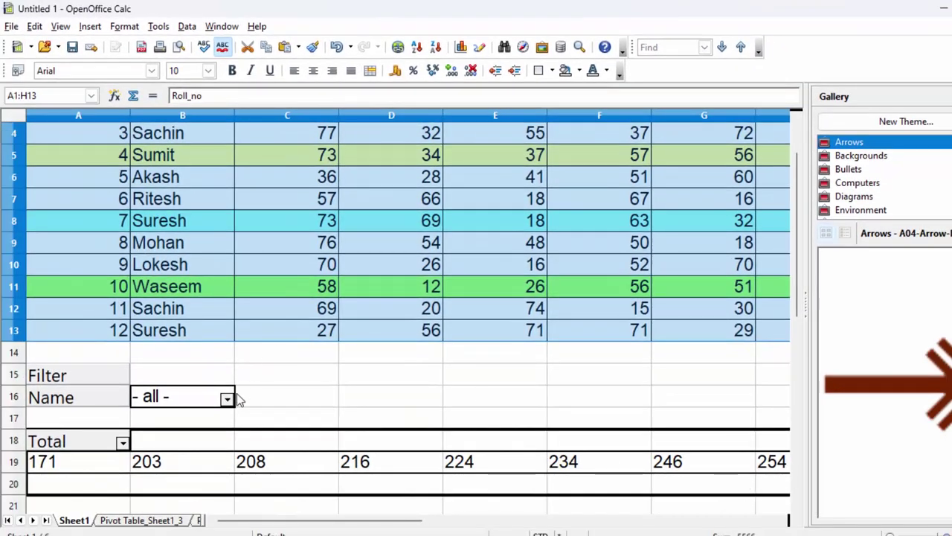
Step: Filter the pivot by Name to Lokesh (234), then to Sumit (257)
left_click(231, 400)
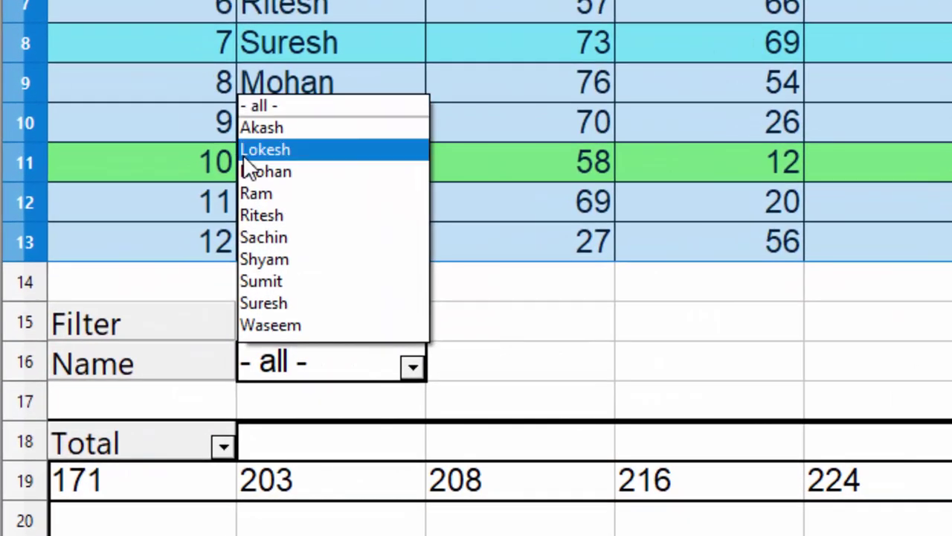
left_click(244, 152)
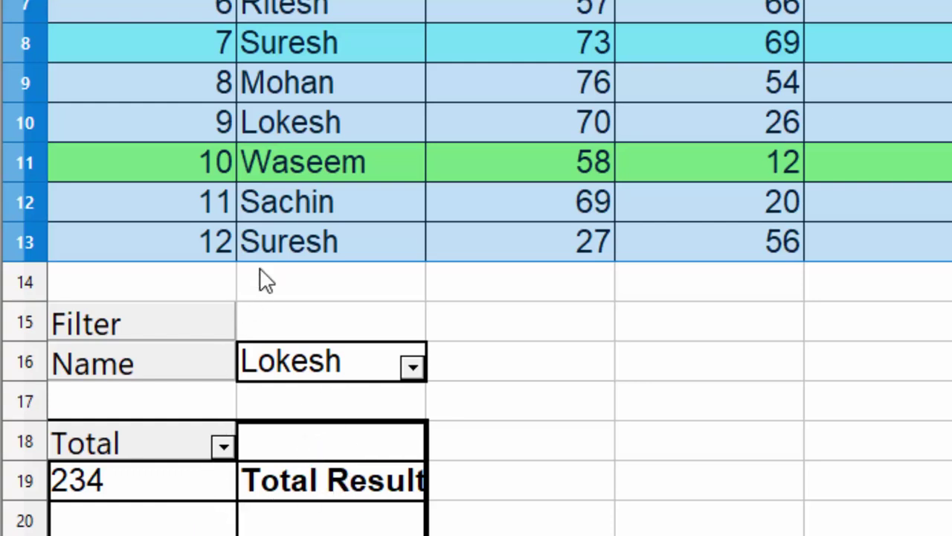
left_click(272, 253)
scroll(358, 275, "up", 1)
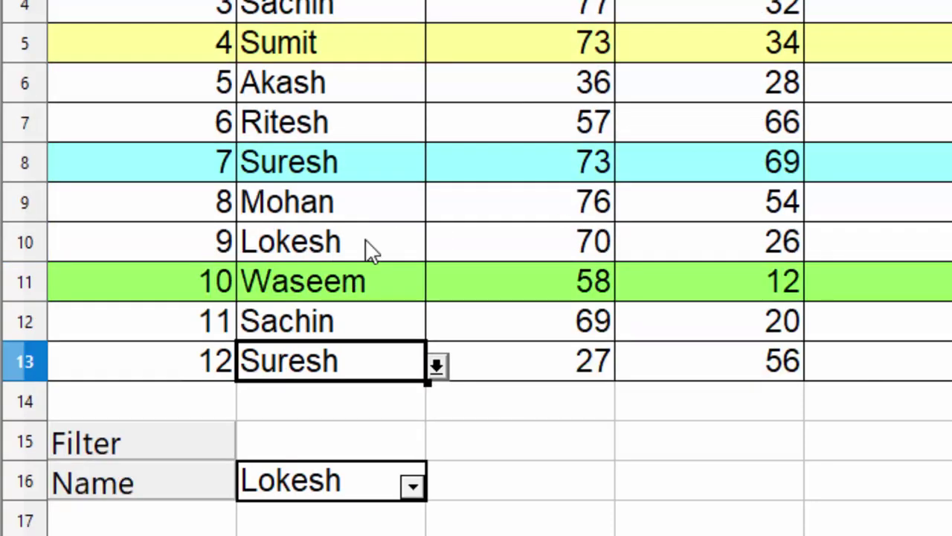
left_click(413, 485)
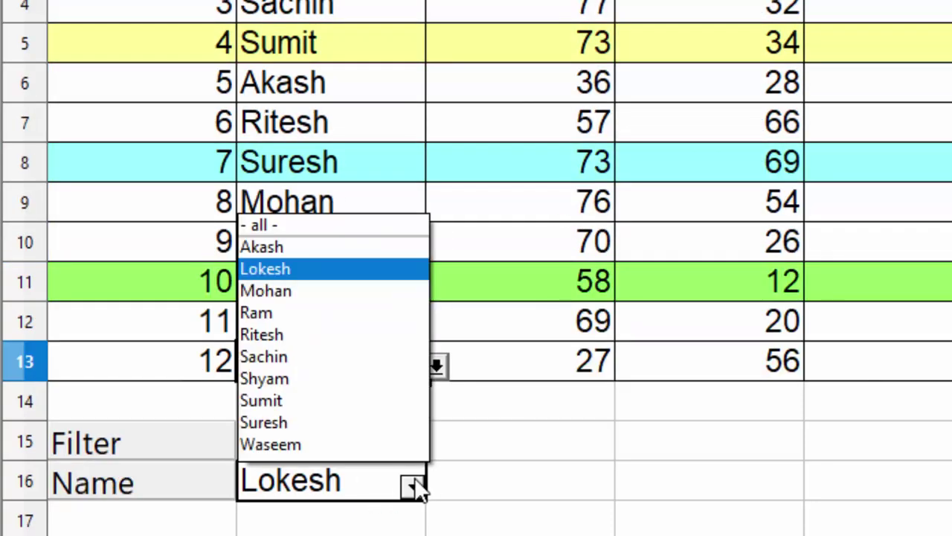
left_click(262, 402)
scroll(335, 530, "down", 1)
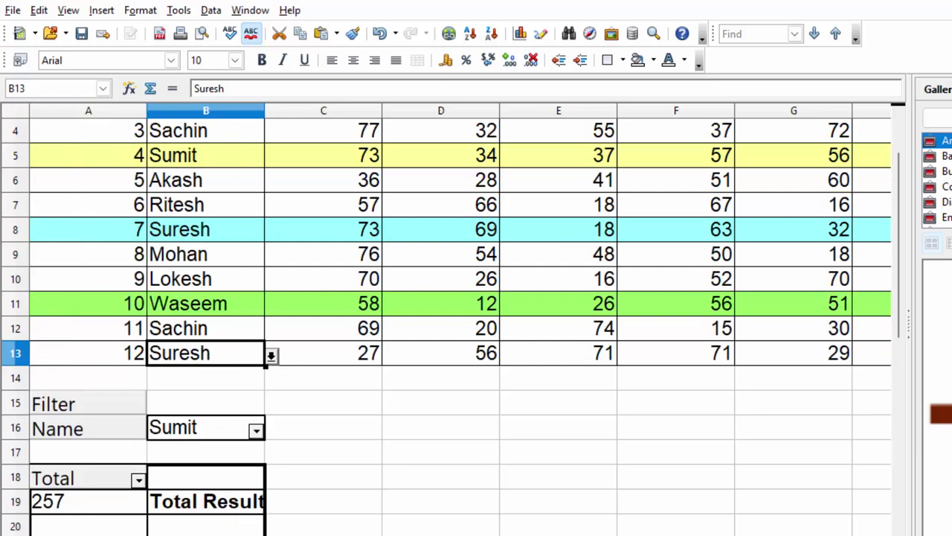
Step: Change B13 from Suresh to Sachin using the cell's validation list
scroll(446, 312, "right", 1)
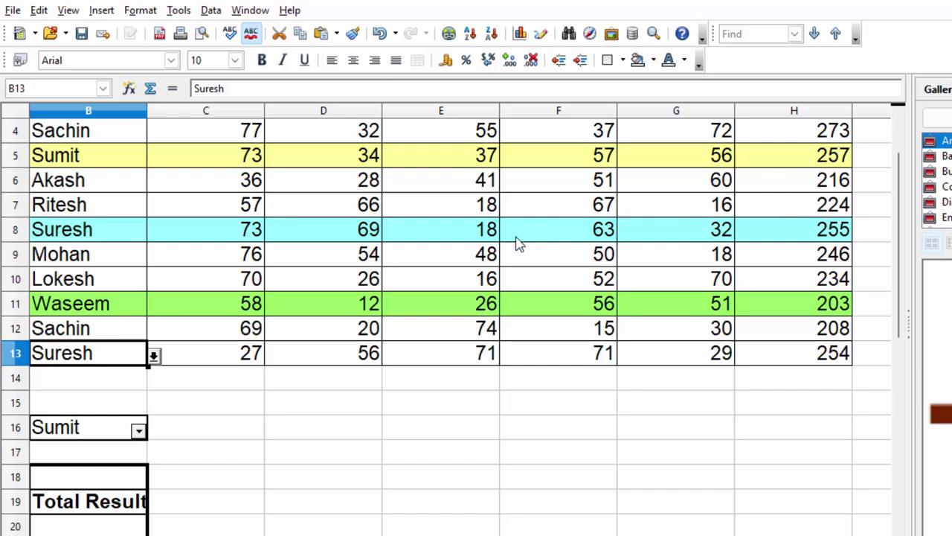
left_click(153, 358)
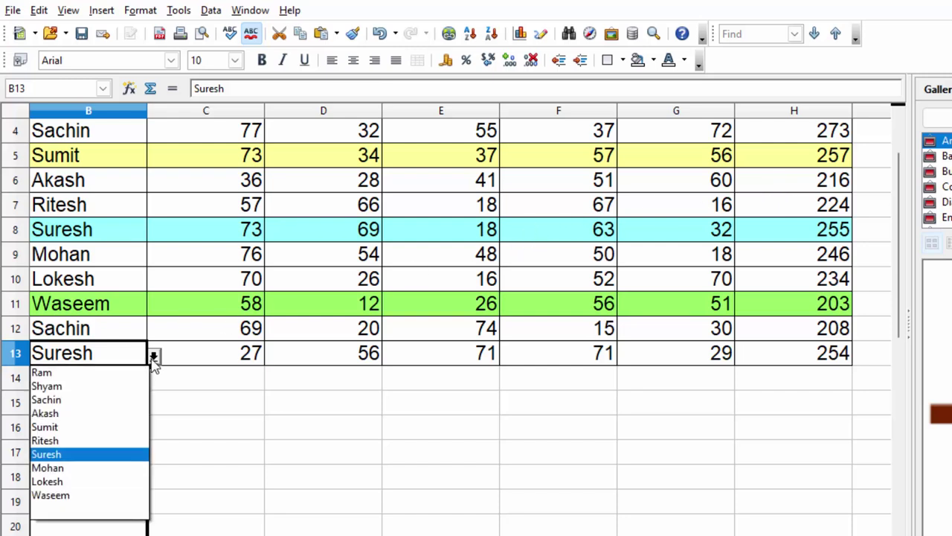
left_click(61, 402)
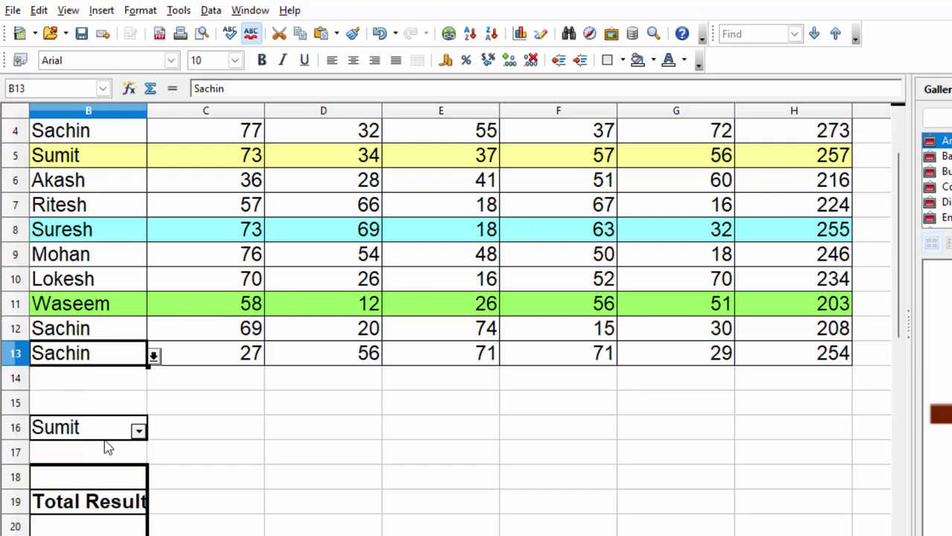